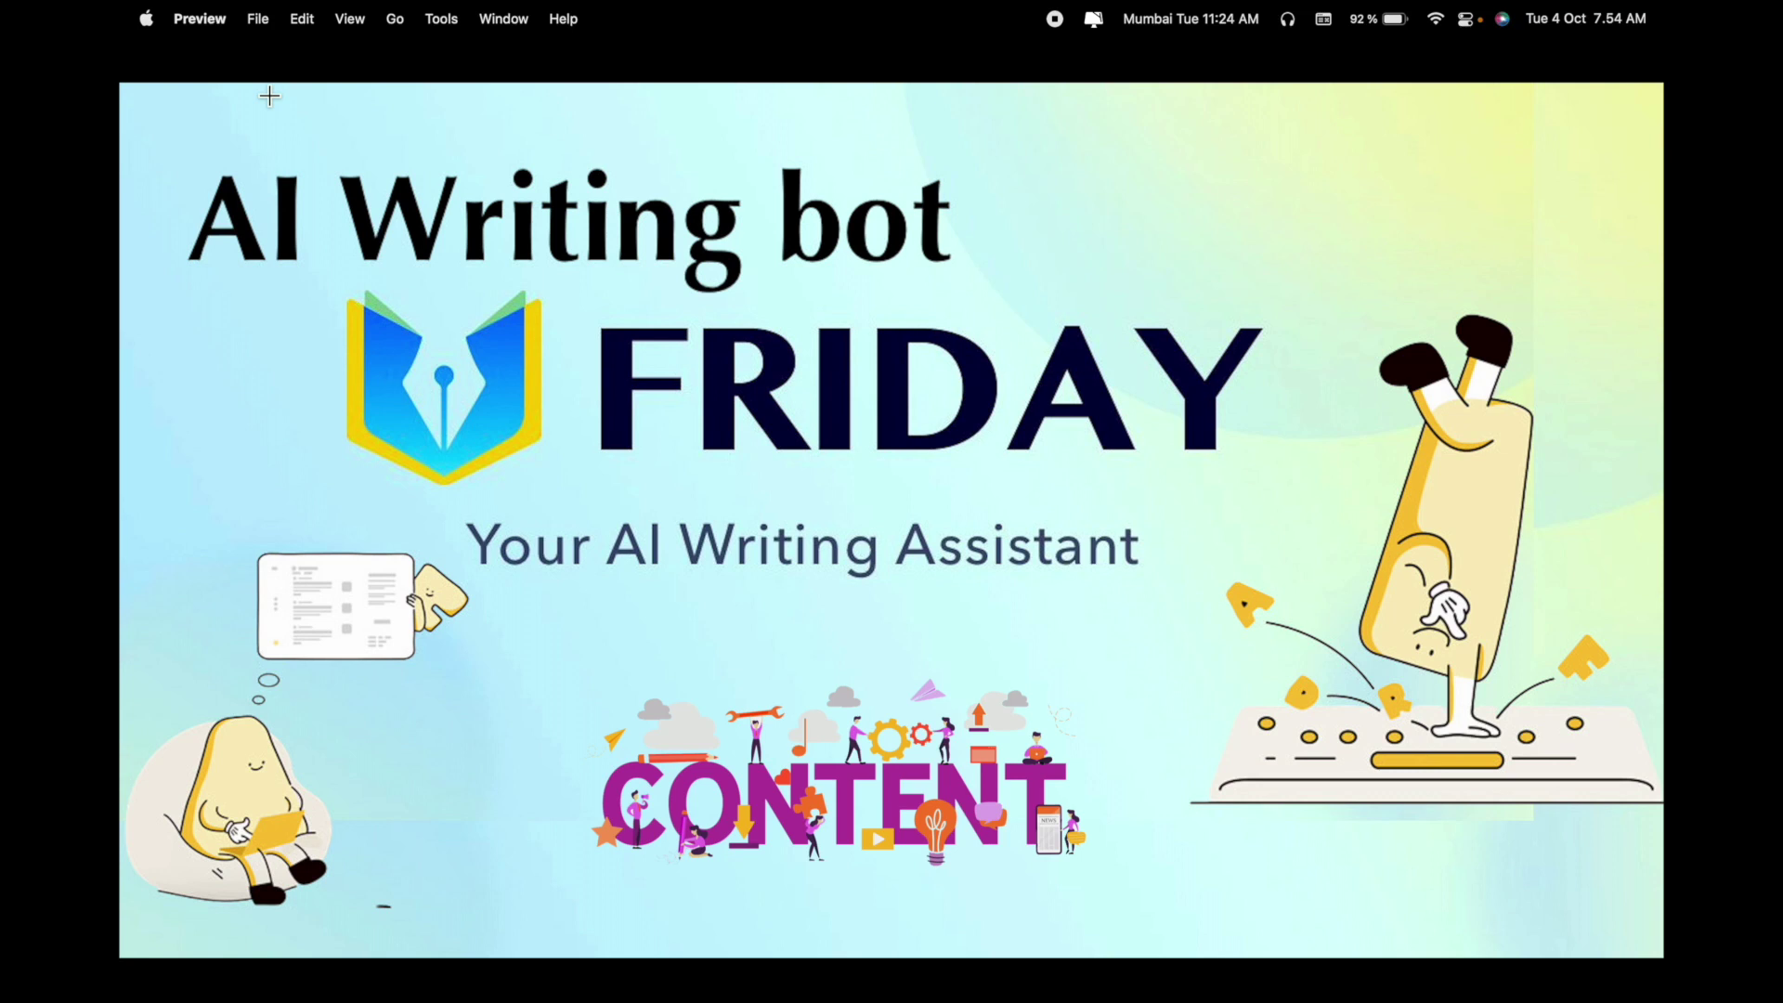
Step: Exit full-screen view of the FRIDAY image in Preview and bring Chrome to the front
{"action": "key", "text": "Escape"}
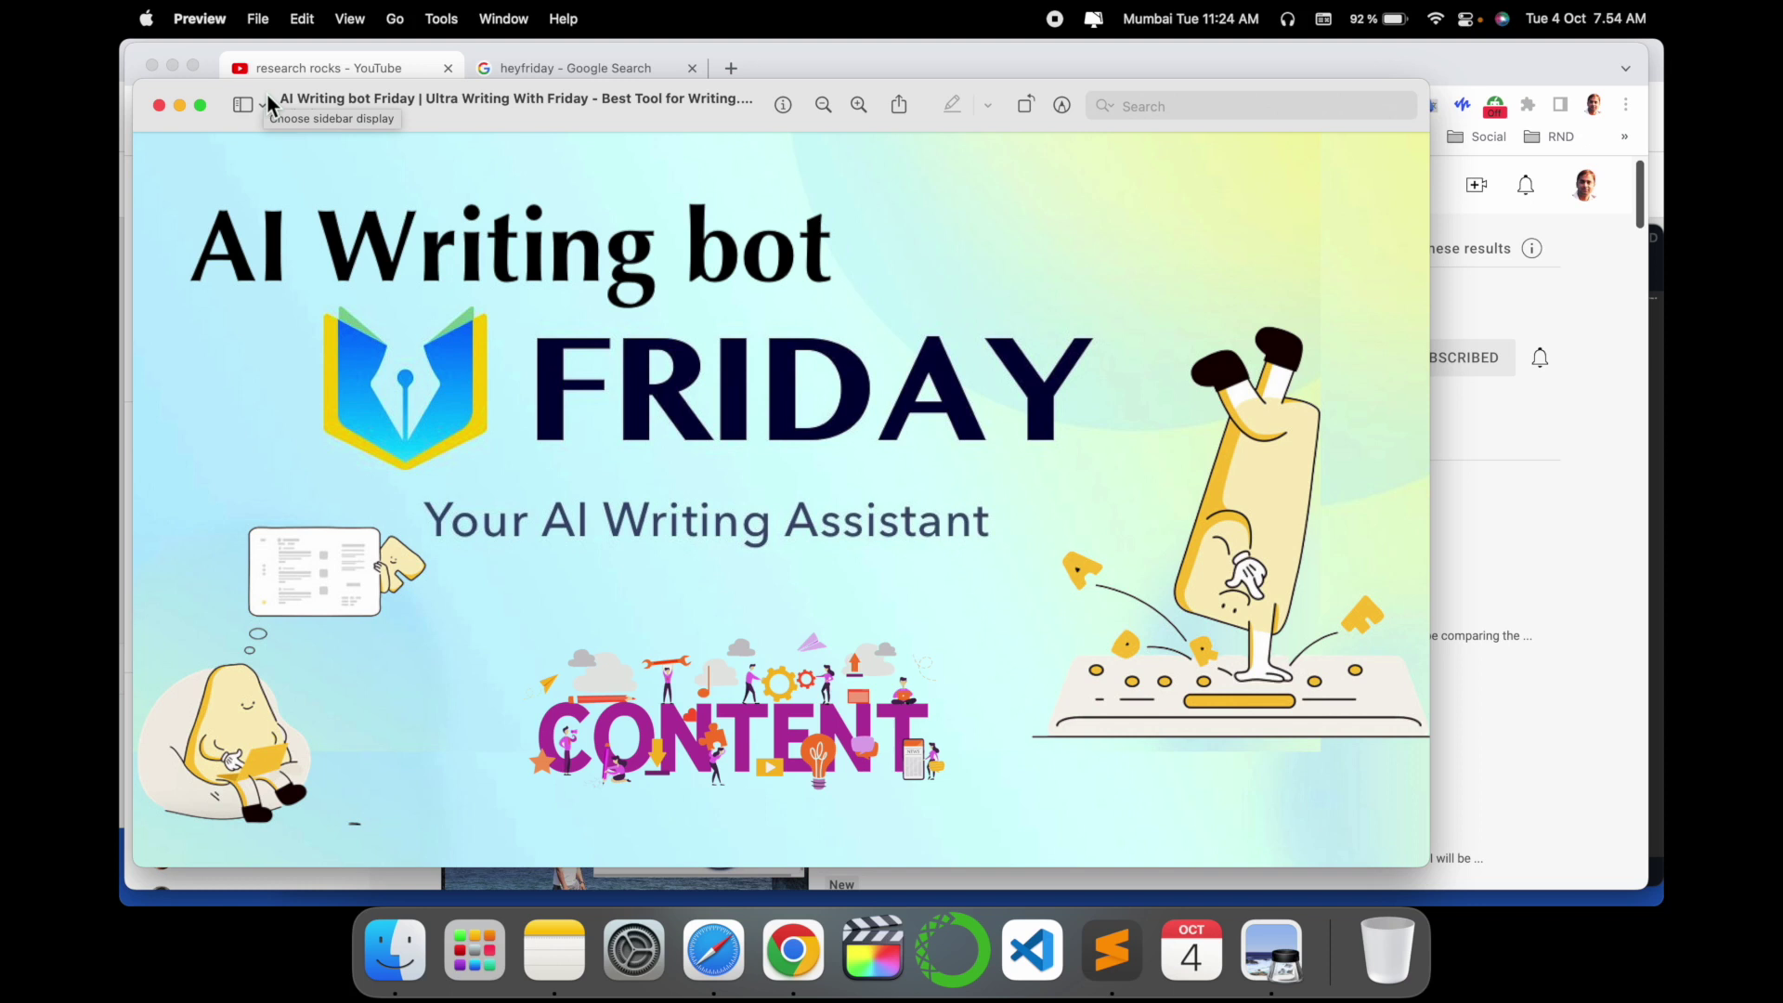
{"action": "left_click", "coordinate": [1573, 431]}
Step: Replace the old heyfriday tab with a new tab of Google results for heyfriday
{"action": "left_click", "coordinate": [923, 338]}
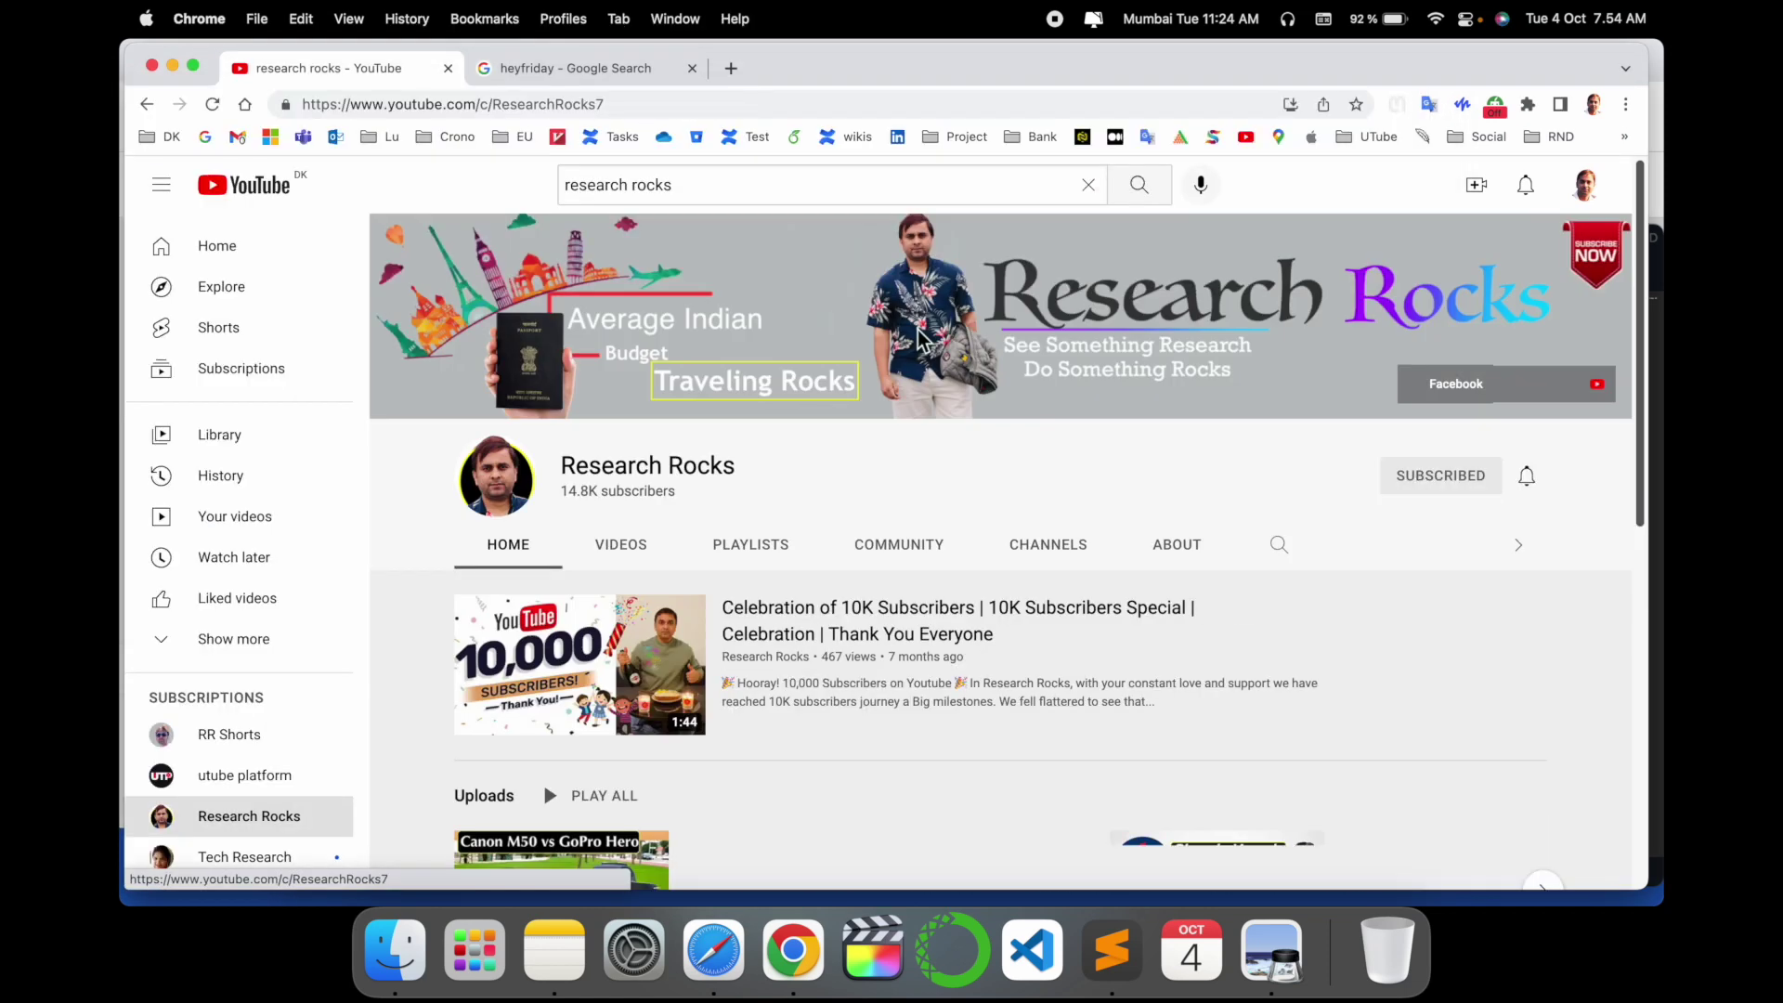
{"action": "triple_click", "coordinate": [671, 467]}
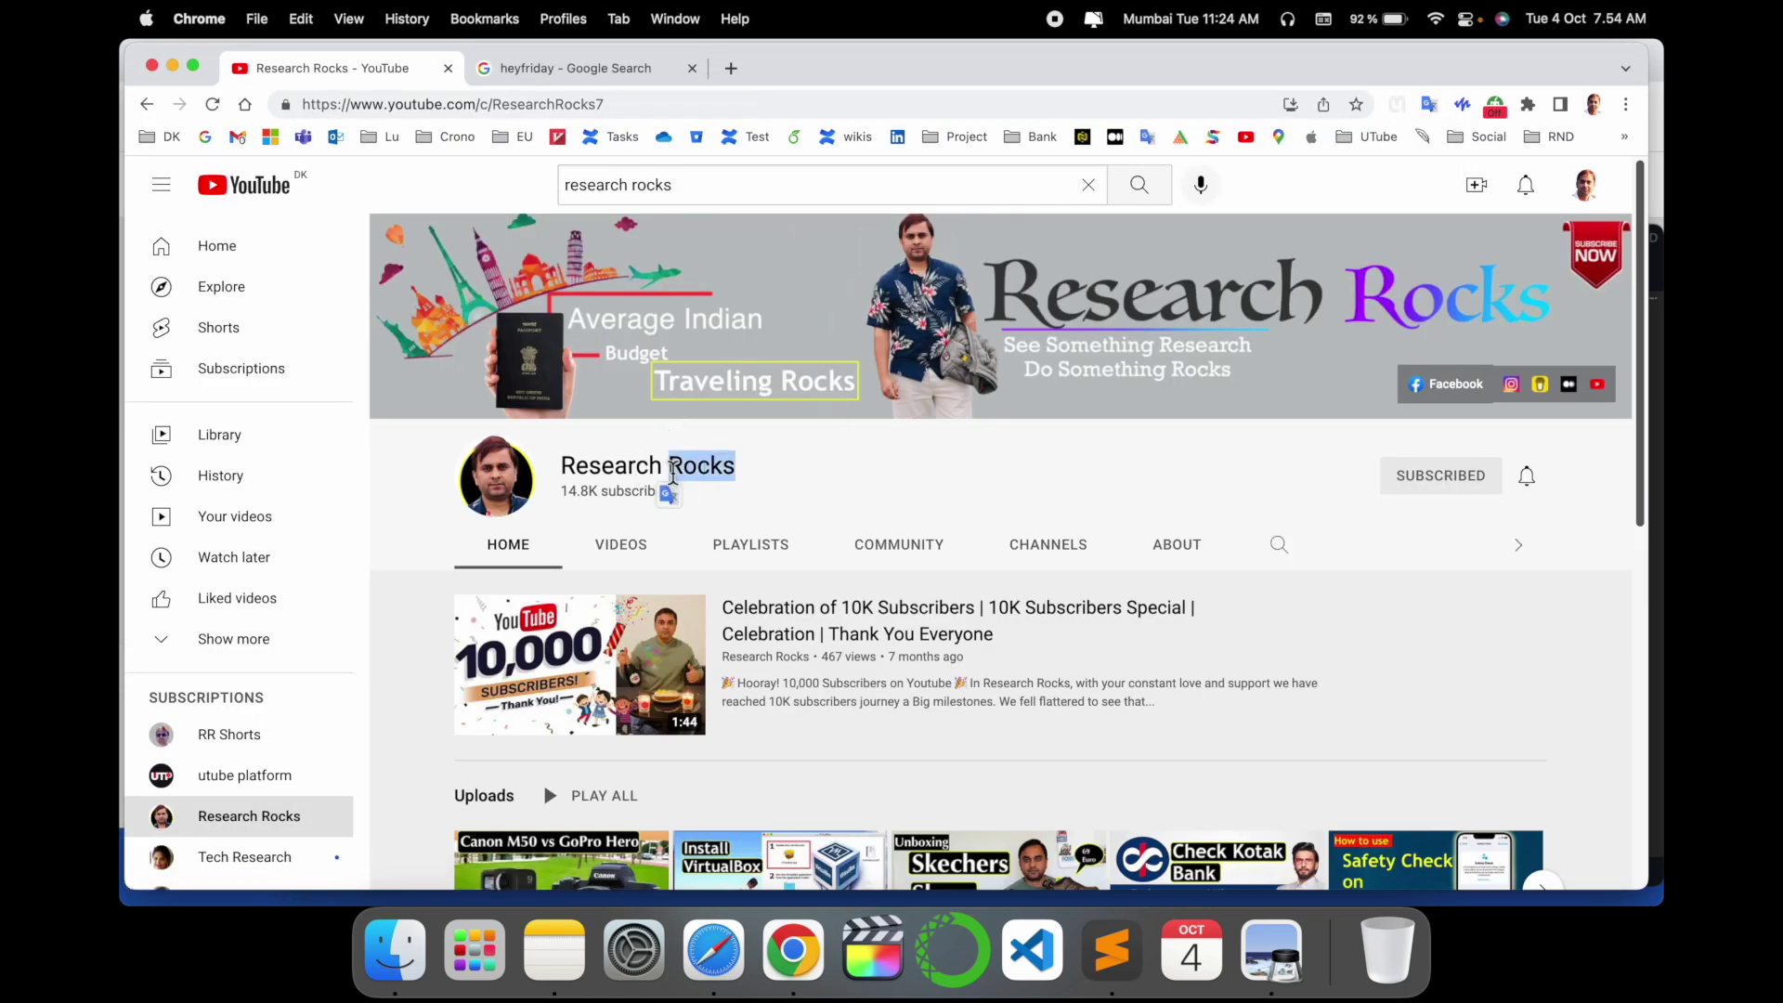
{"action": "left_click", "coordinate": [691, 67]}
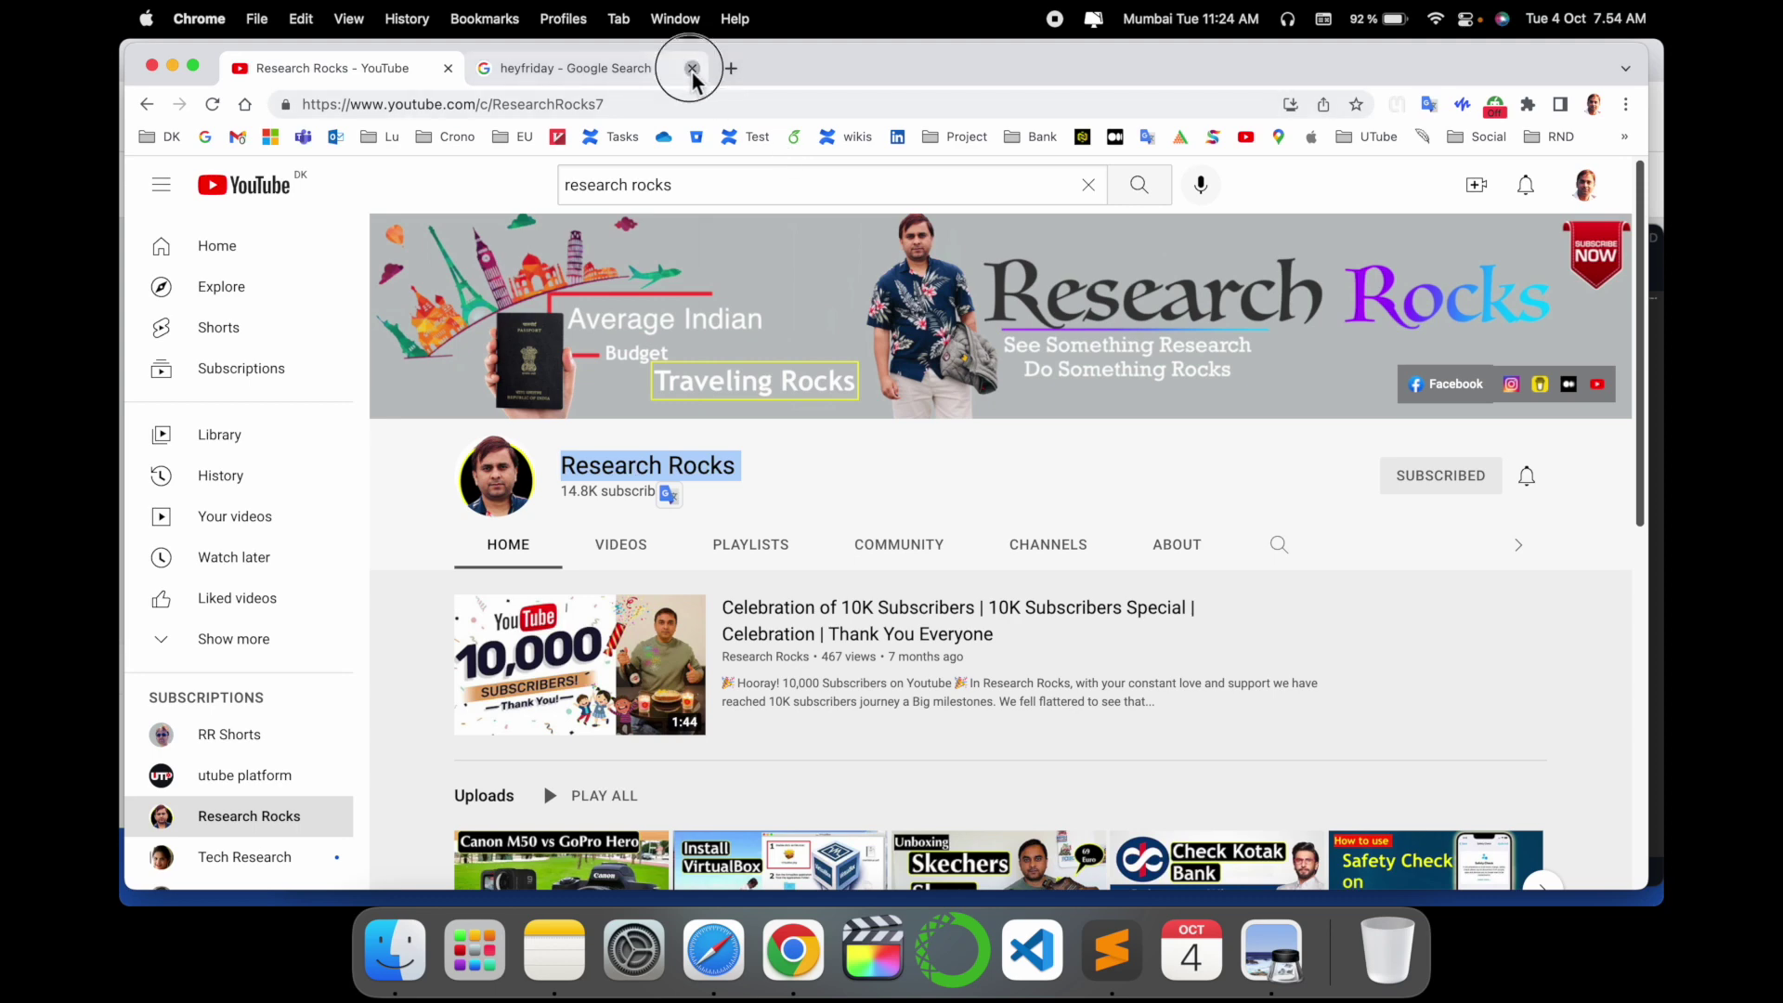
{"action": "left_click", "coordinate": [498, 72]}
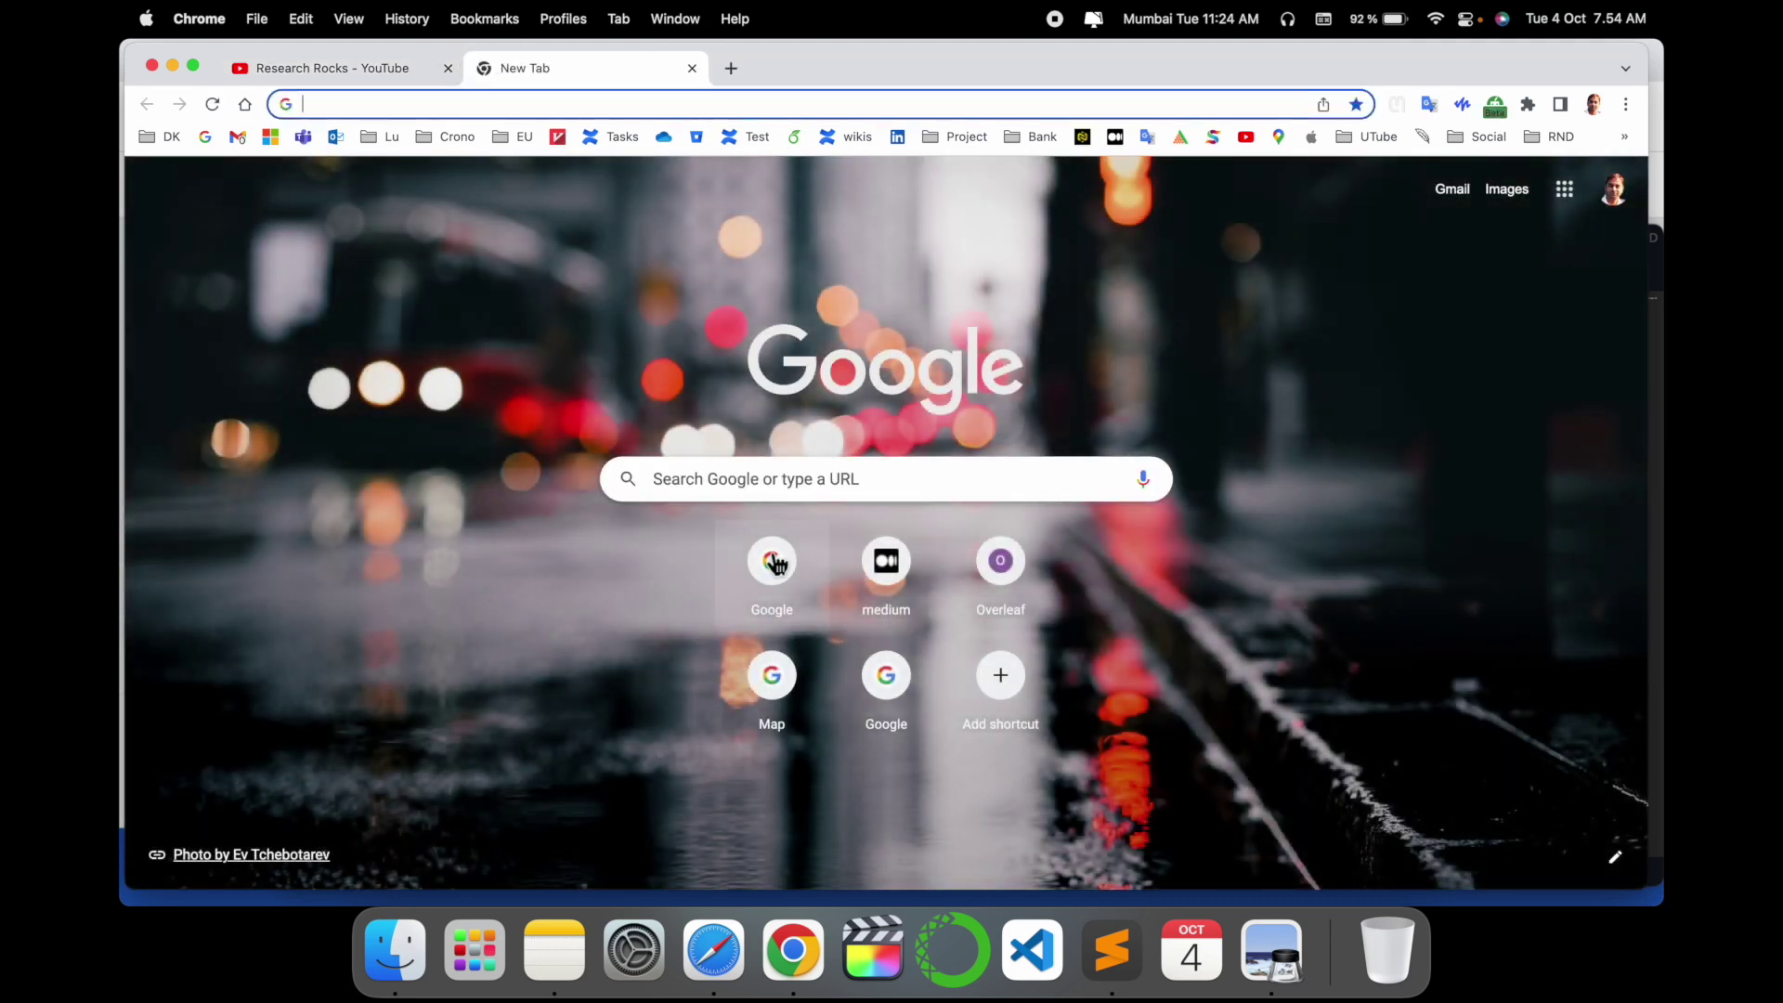
{"action": "left_click", "coordinate": [771, 559]}
{"action": "type", "text": "he"}
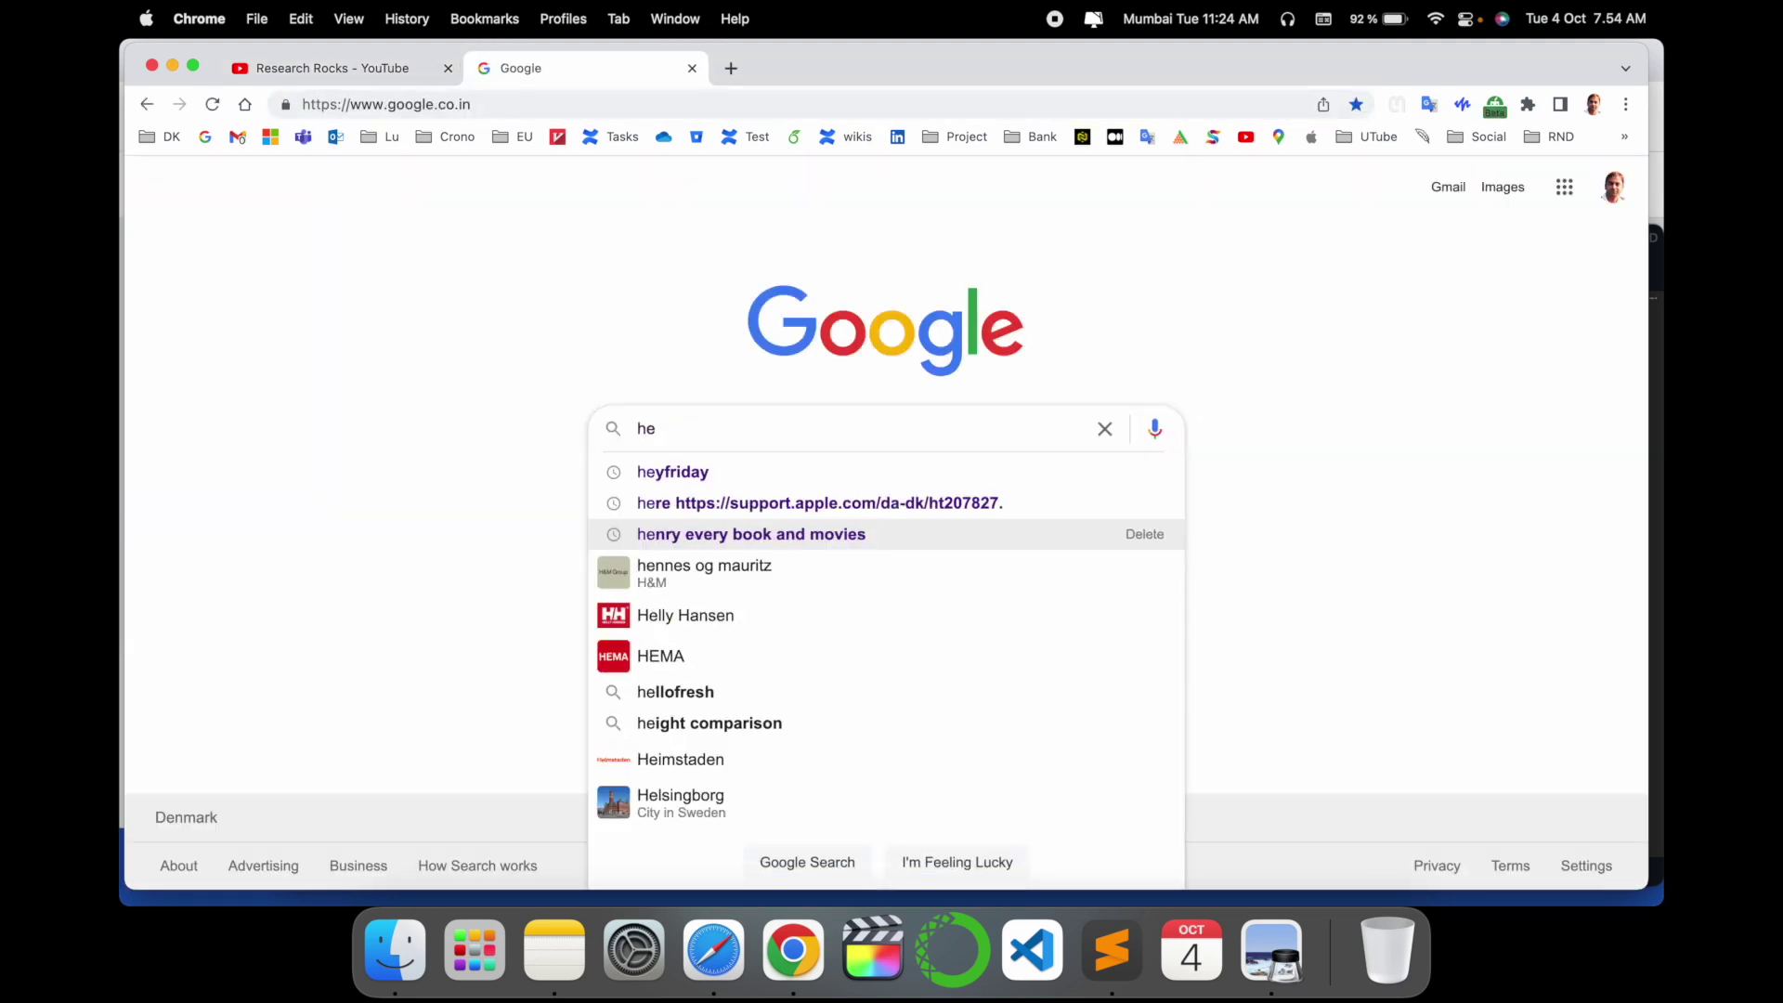
{"action": "left_click", "coordinate": [754, 473]}
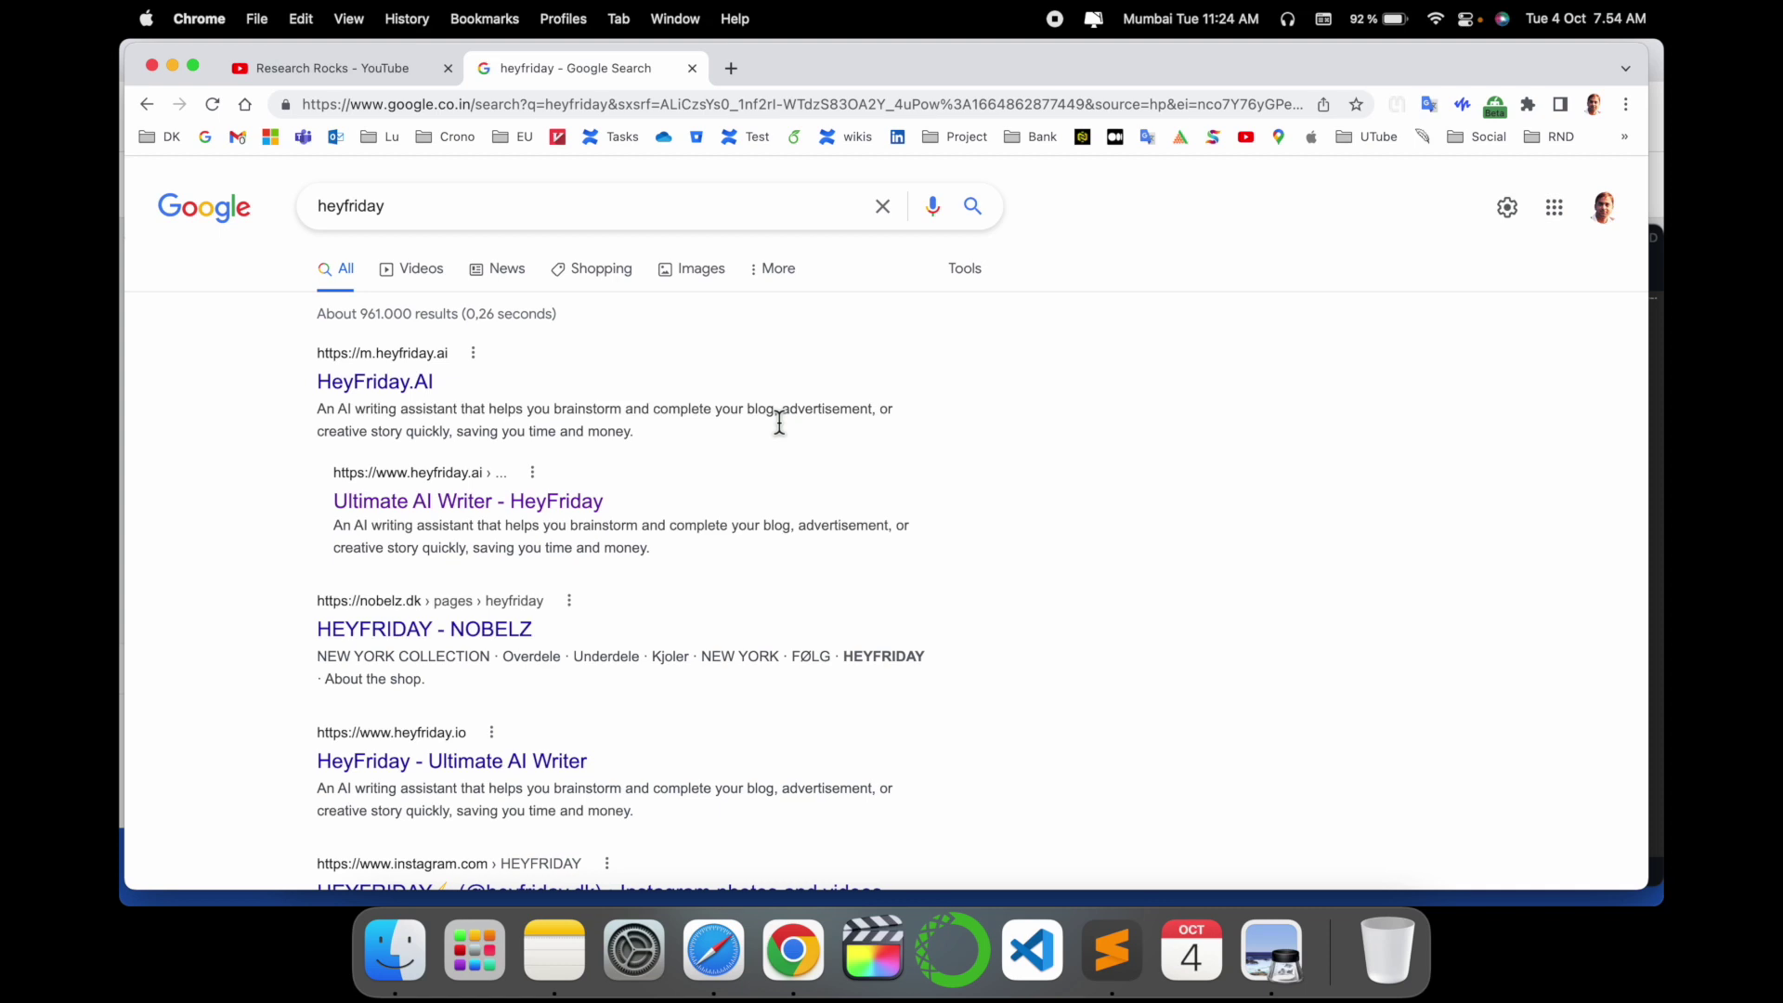
Step: Open the HeyFriday.AI site from the results, skim its home page, and start signing up
{"action": "left_click", "coordinate": [405, 388]}
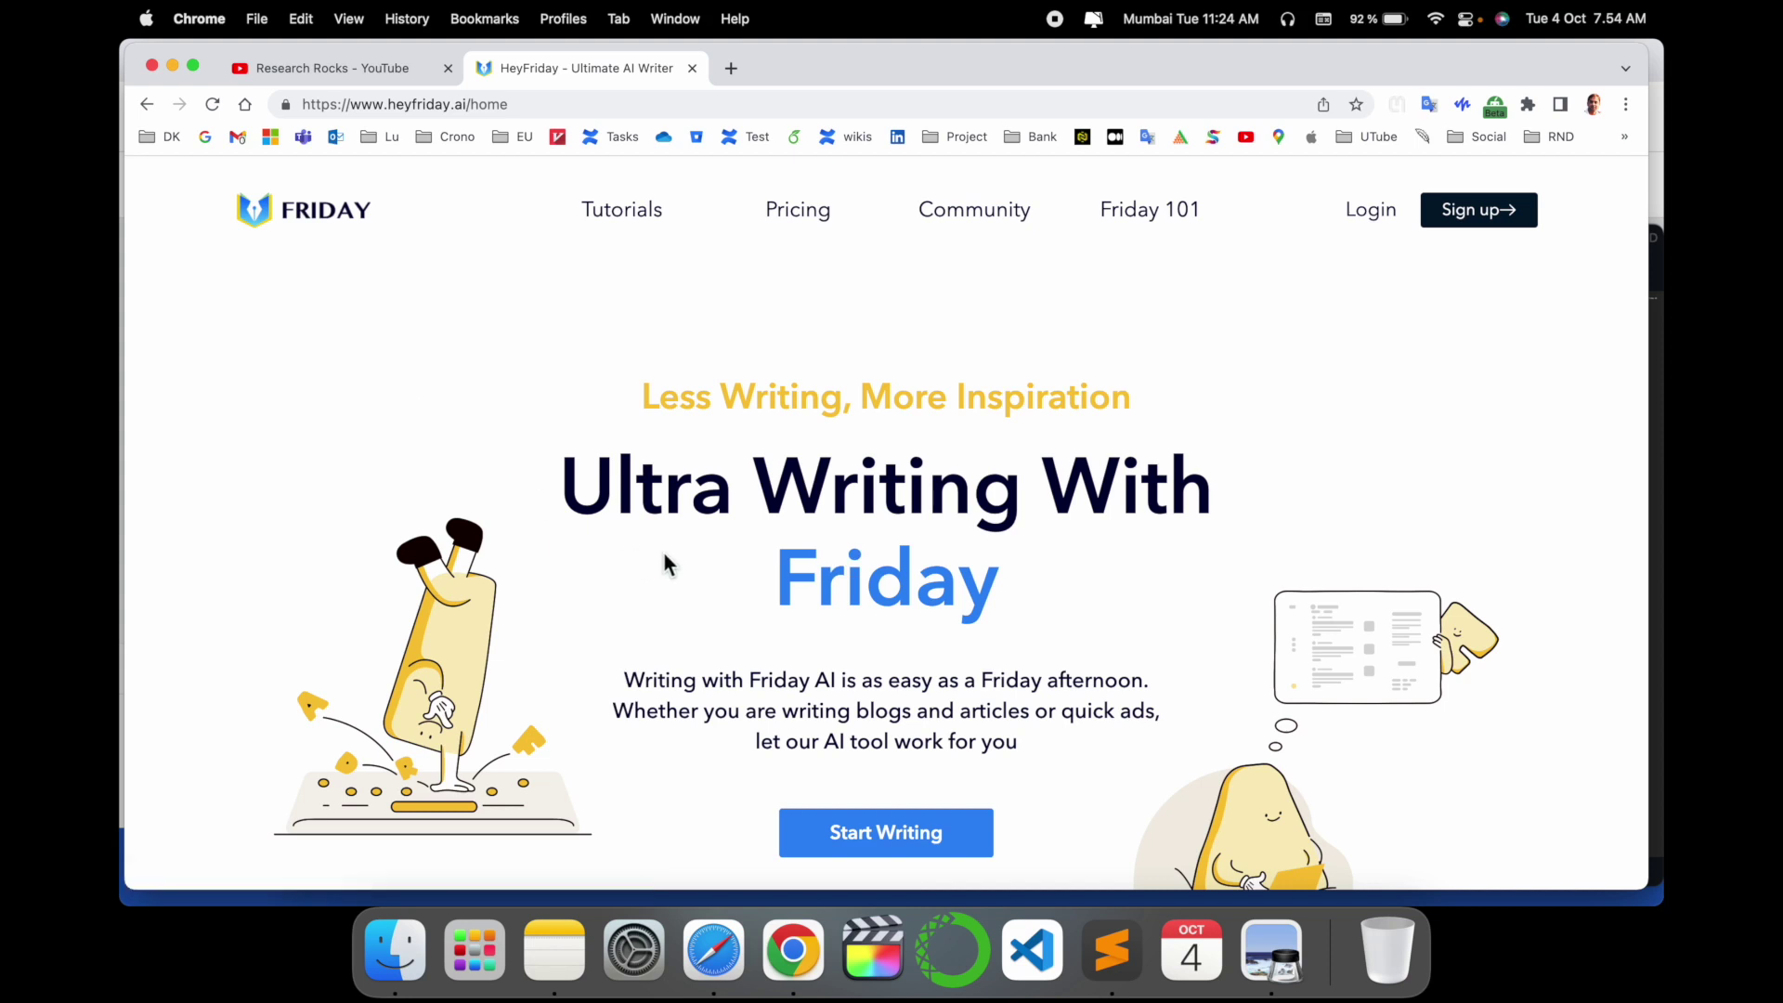
{"action": "scroll", "coordinate": [665, 554], "scroll_direction": "down", "scroll_amount": 5}
{"action": "scroll", "coordinate": [665, 557], "scroll_direction": "up", "scroll_amount": 3}
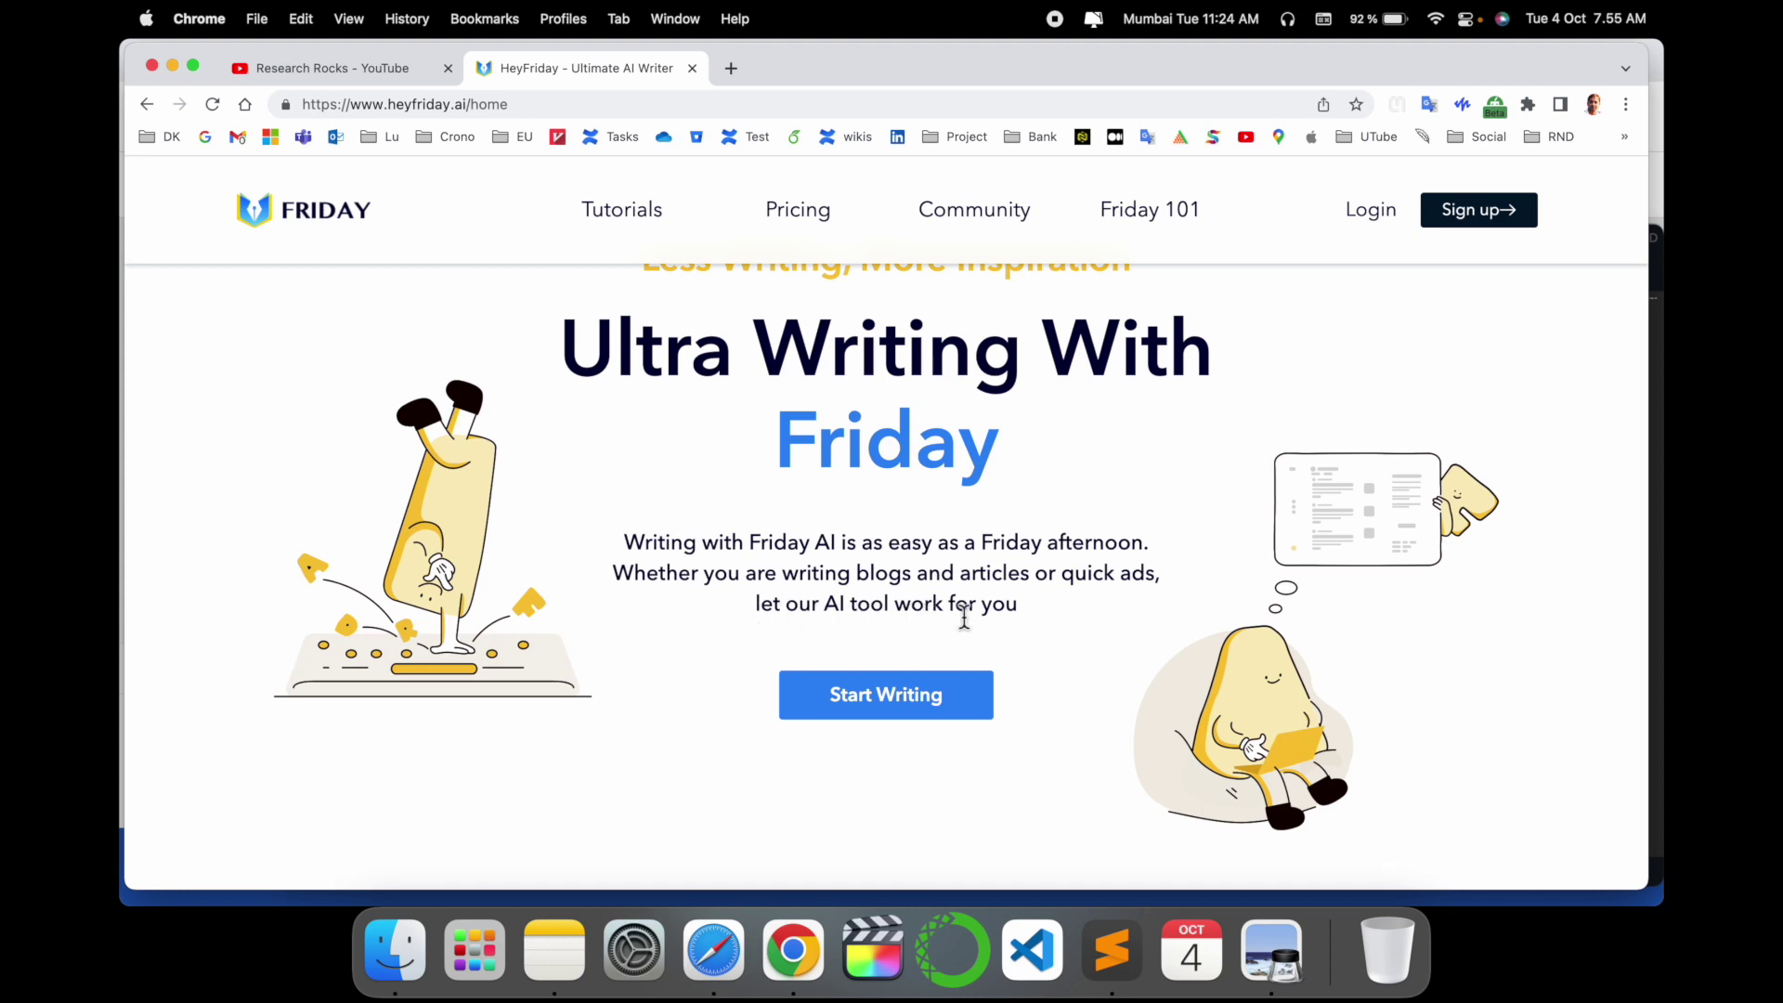
{"action": "left_click", "coordinate": [1478, 211]}
Step: Enter the saved e-mail address and submit the verification code copied from Gmail
{"action": "left_click", "coordinate": [854, 369]}
{"action": "left_click", "coordinate": [845, 420]}
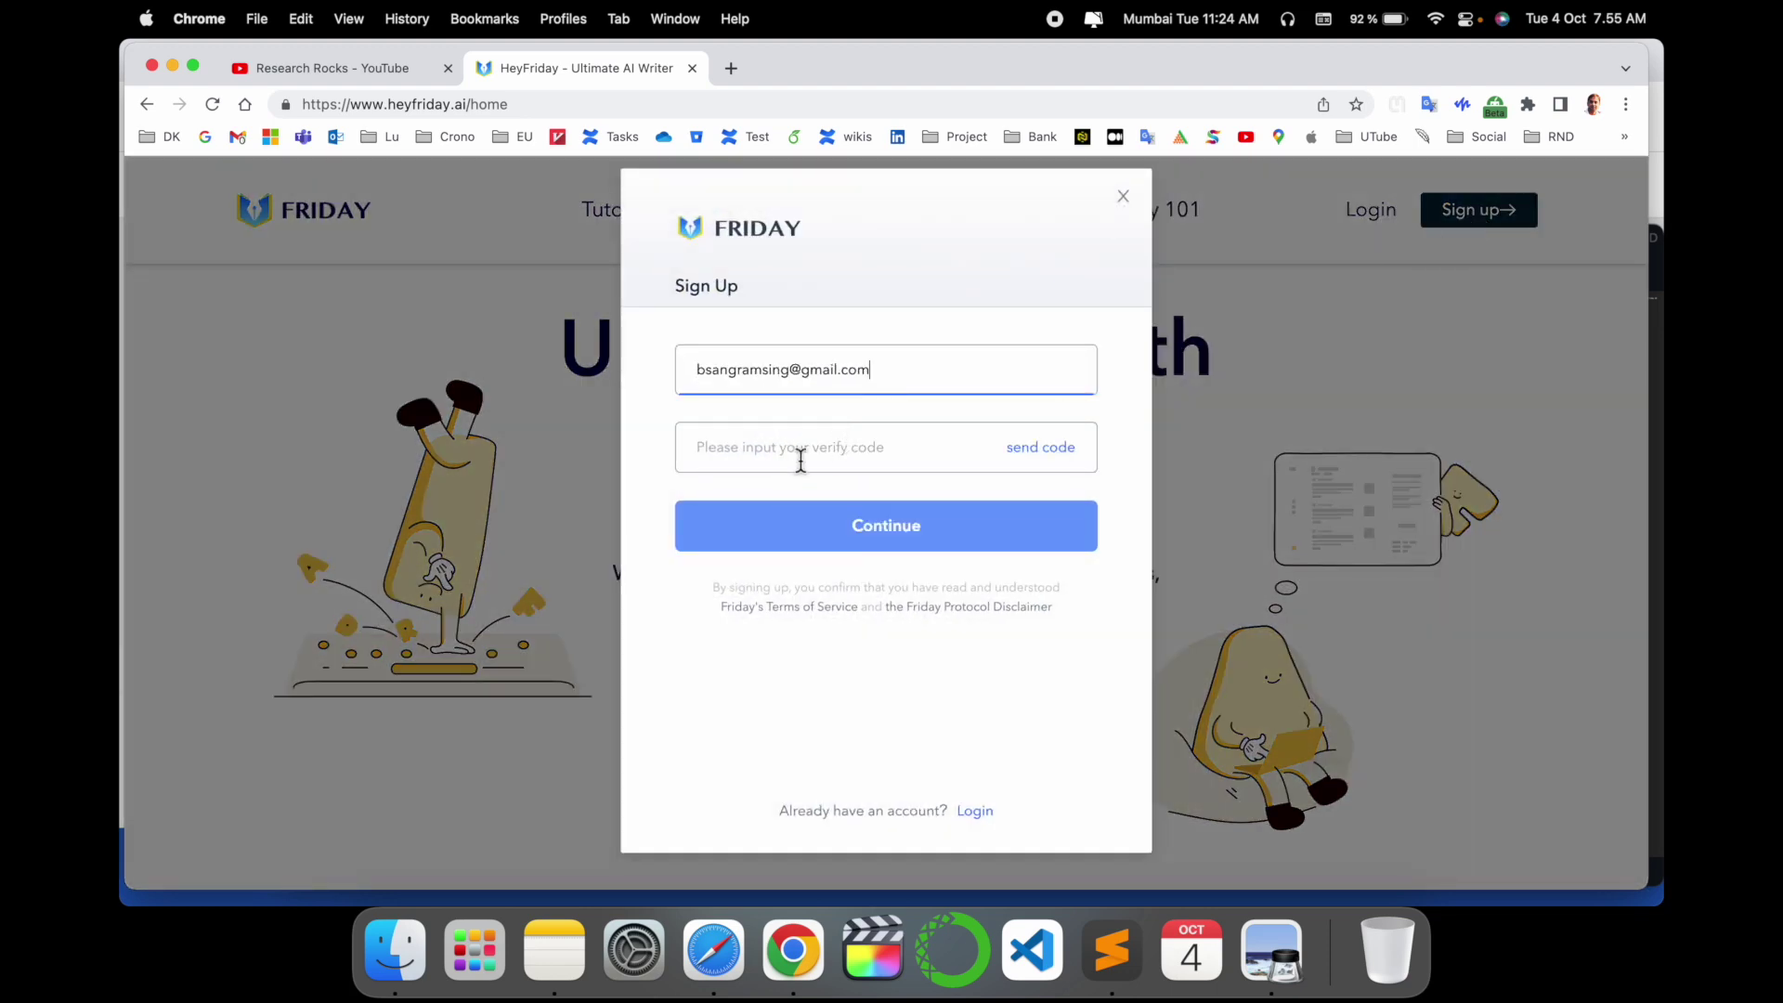
{"action": "left_click", "coordinate": [790, 458]}
{"action": "type", "text": "Iphon"}
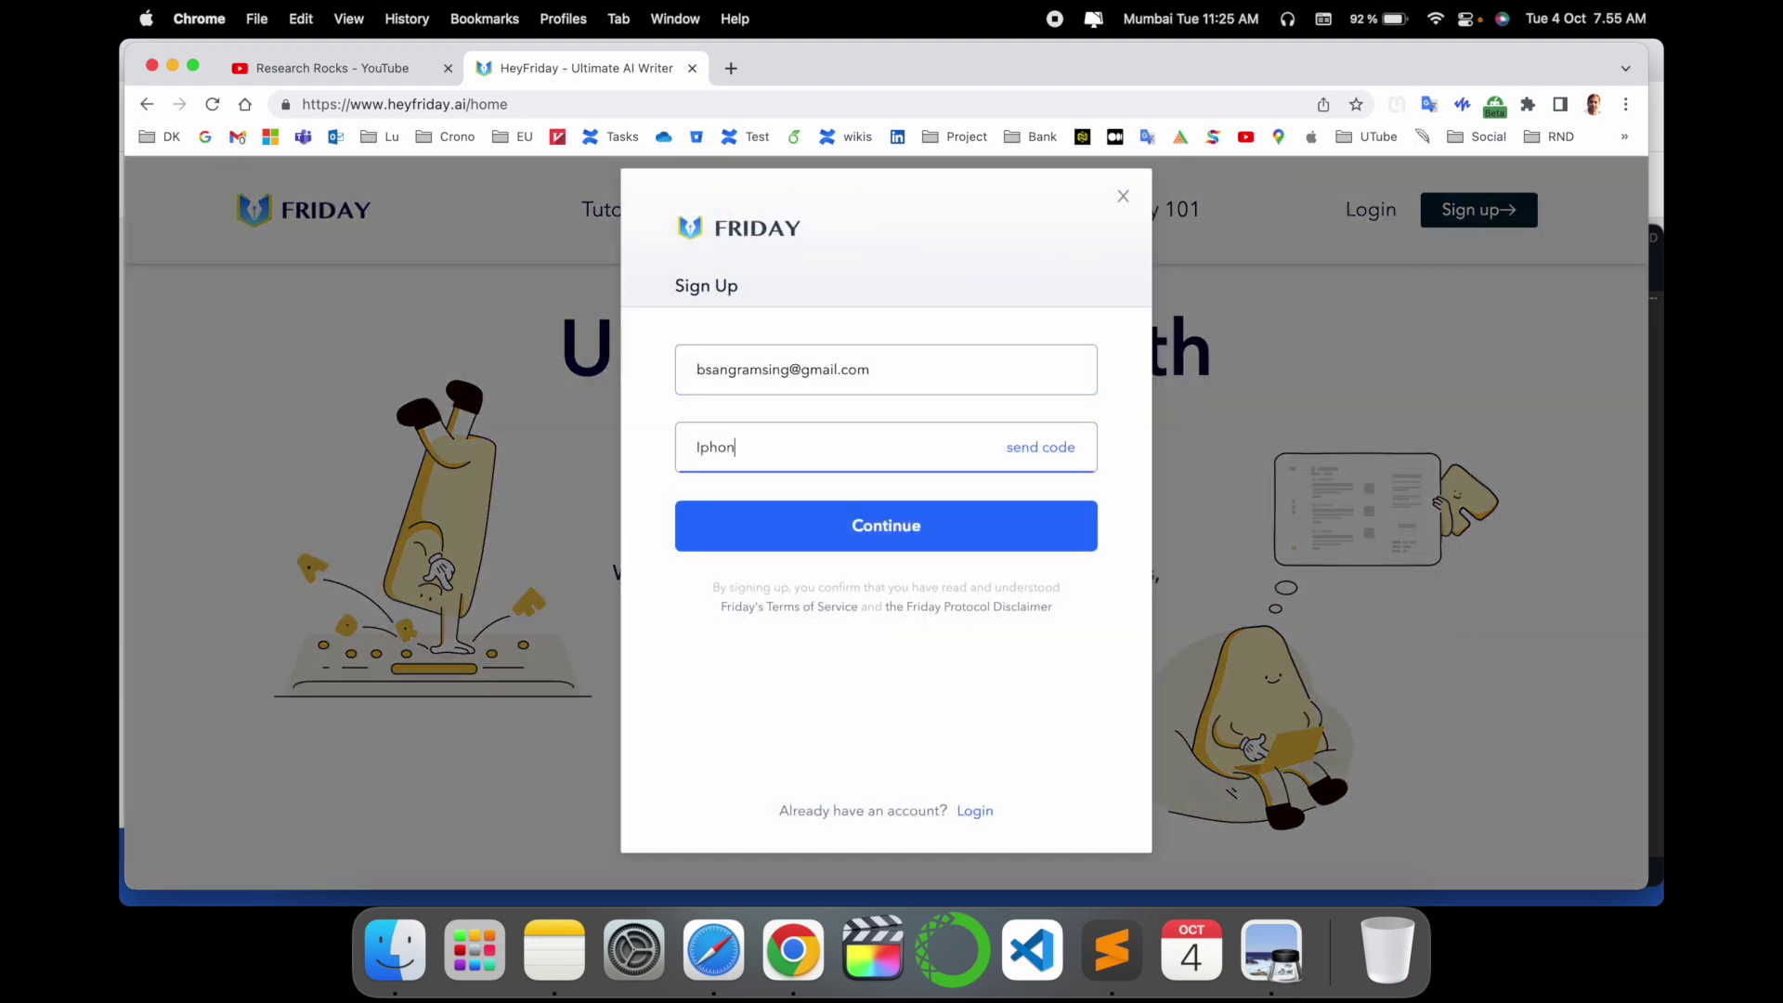
{"action": "key", "text": "BackSpace"}
{"action": "key", "text": "BackSpace"}
{"action": "key", "text": "BackSpace"}
{"action": "key", "text": "BackSpace"}
{"action": "key", "text": "BackSpace"}
{"action": "key", "text": "BackSpace"}
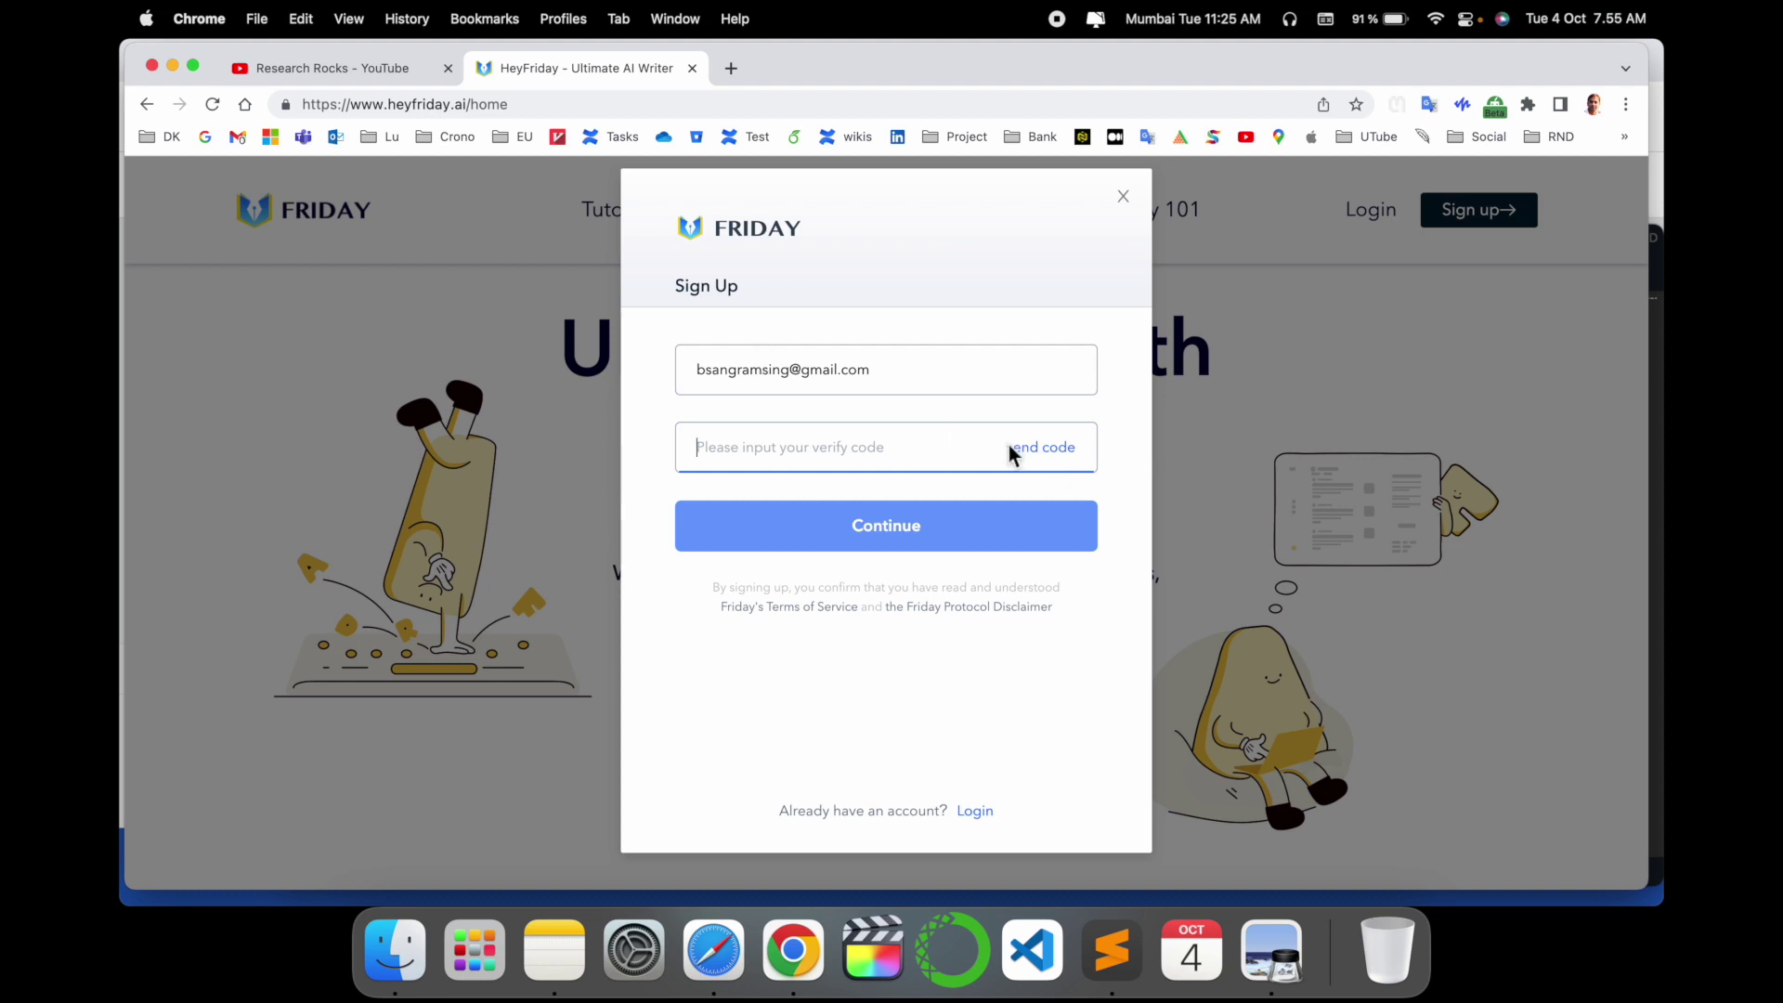
{"action": "left_click", "coordinate": [1038, 451]}
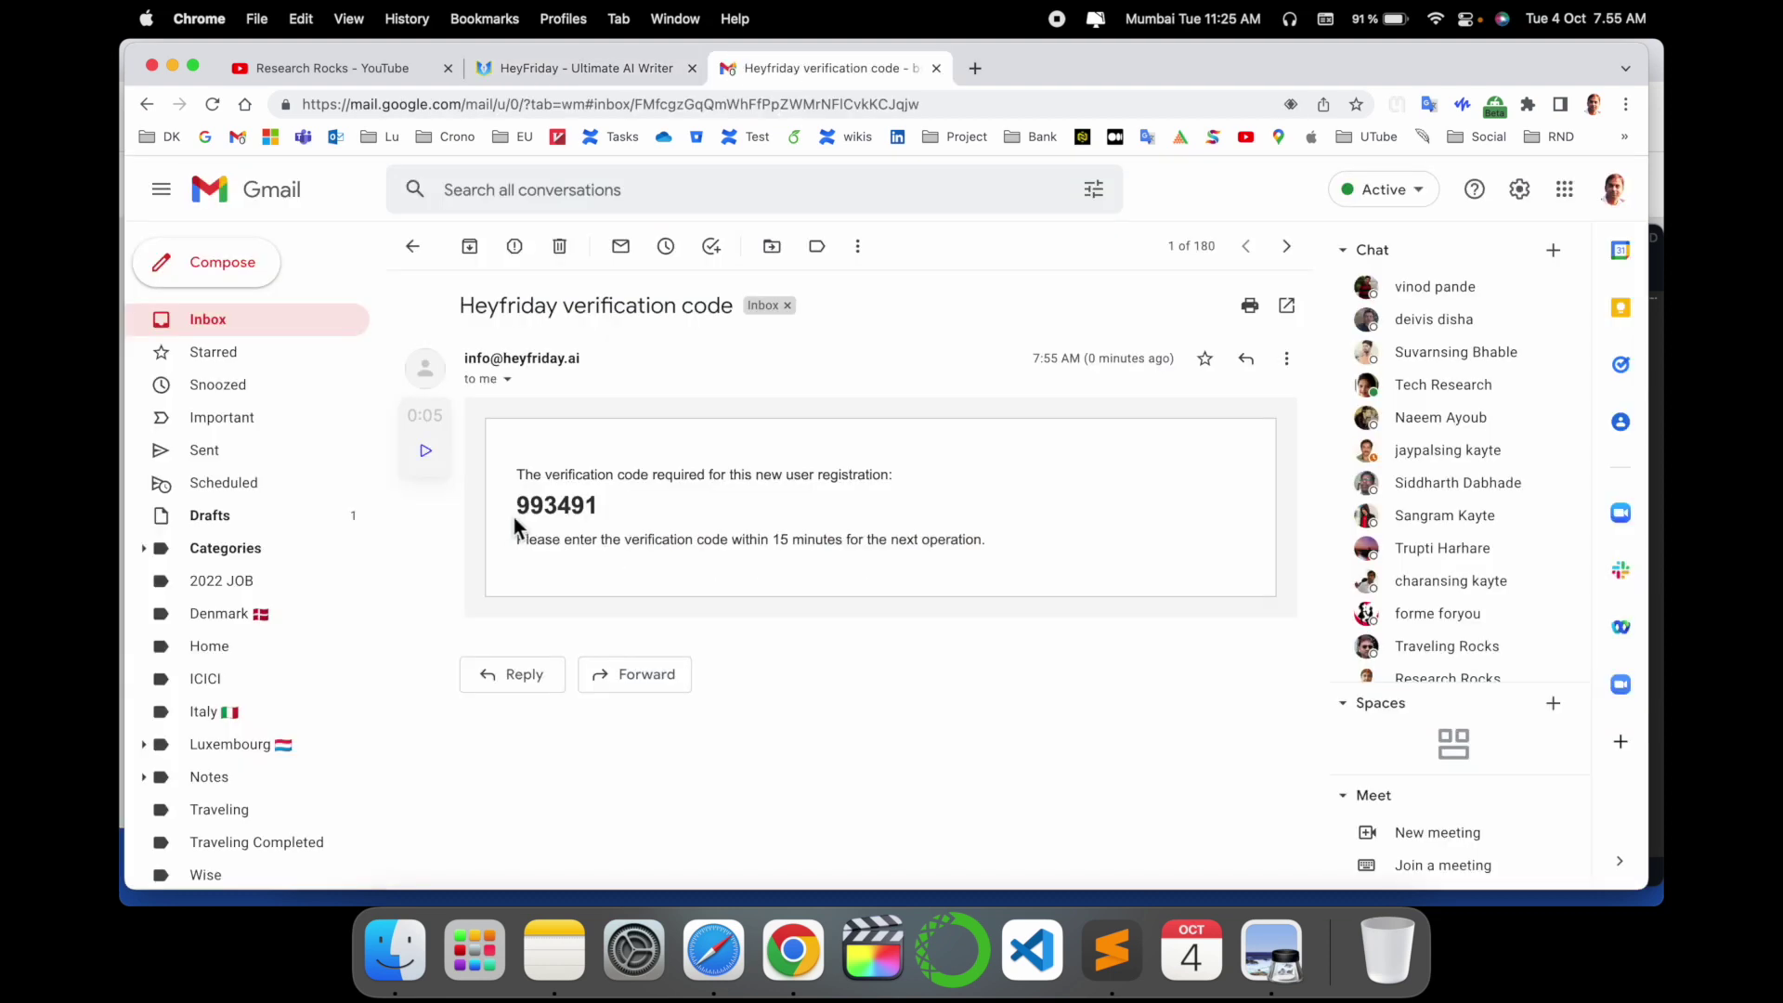
{"action": "double_click", "coordinate": [557, 505]}
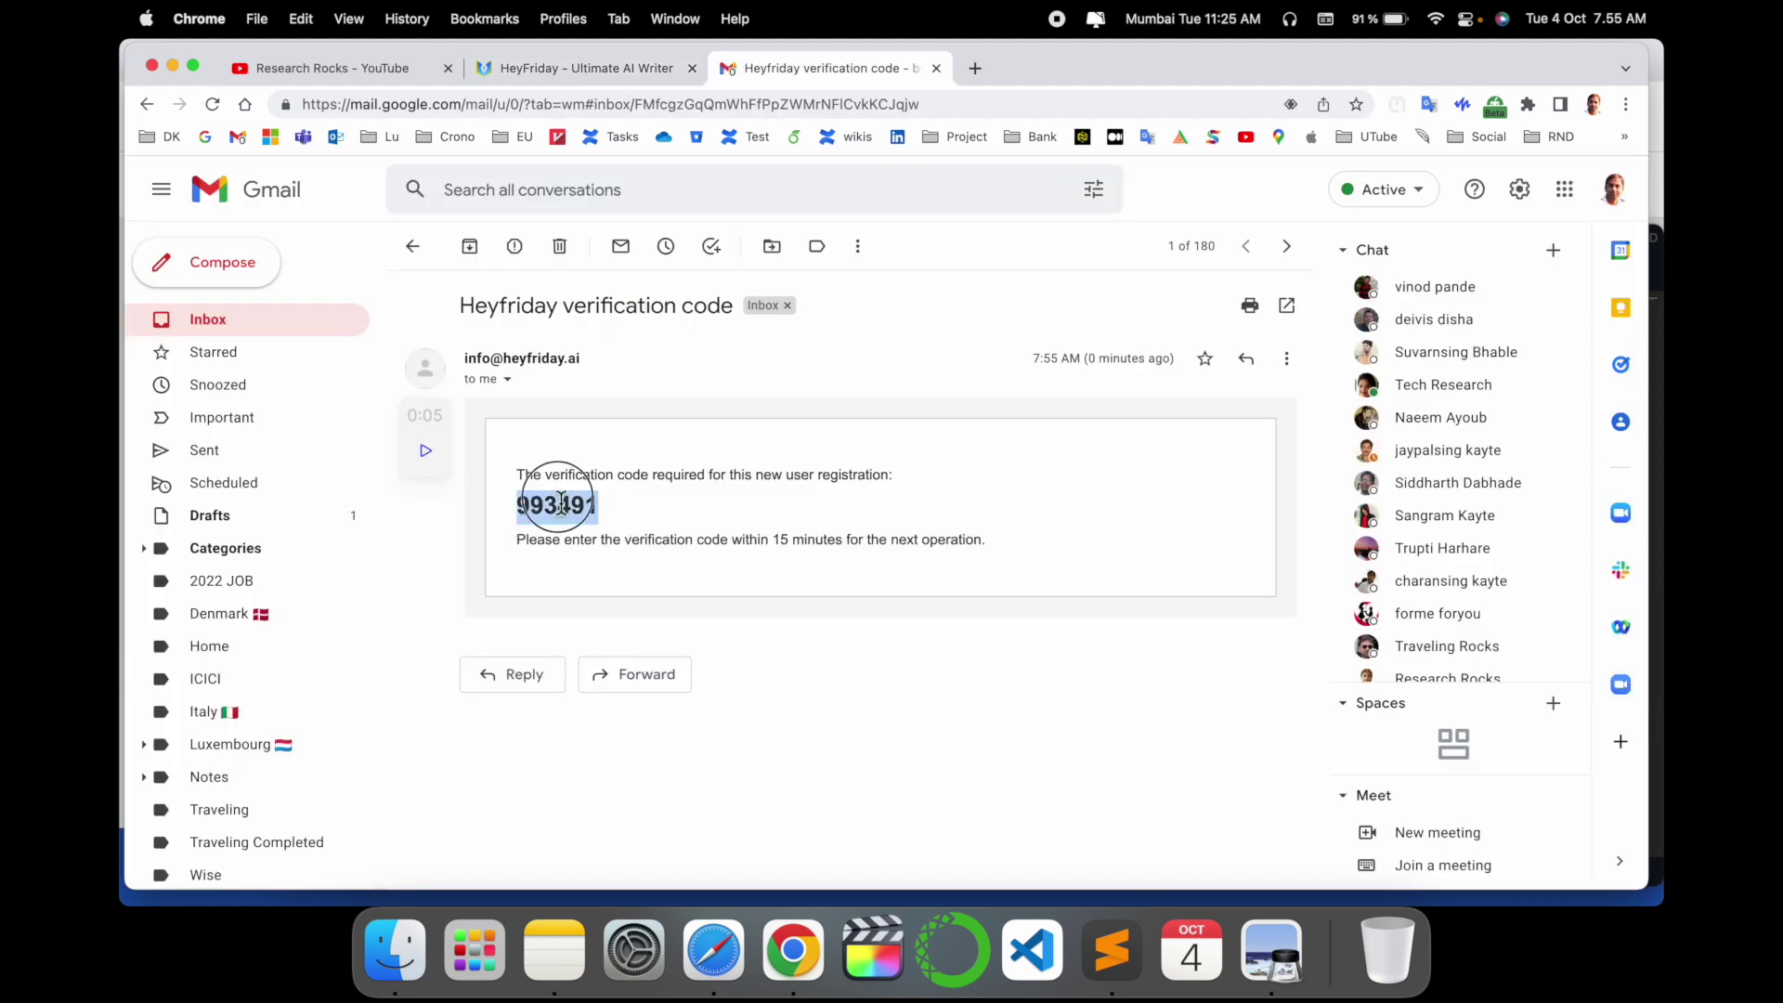
{"action": "left_click", "coordinate": [516, 68]}
{"action": "left_click", "coordinate": [723, 449]}
{"action": "key", "text": "super+v"}
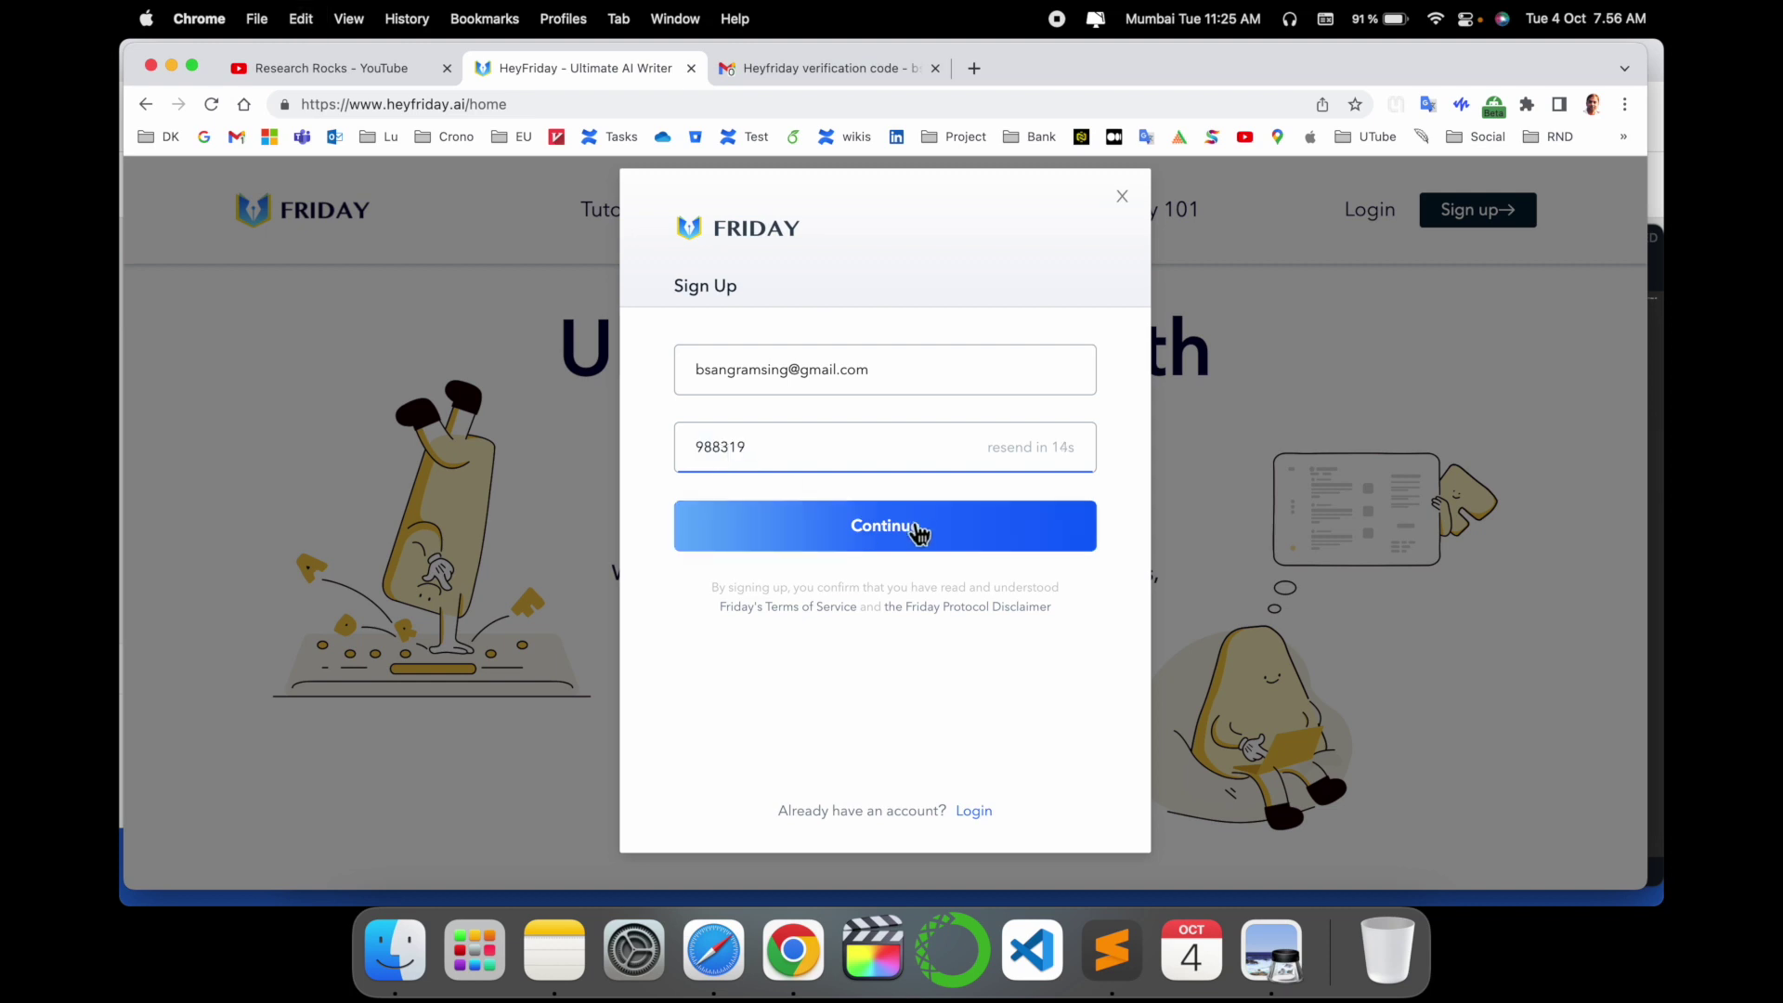
{"action": "left_click", "coordinate": [914, 529]}
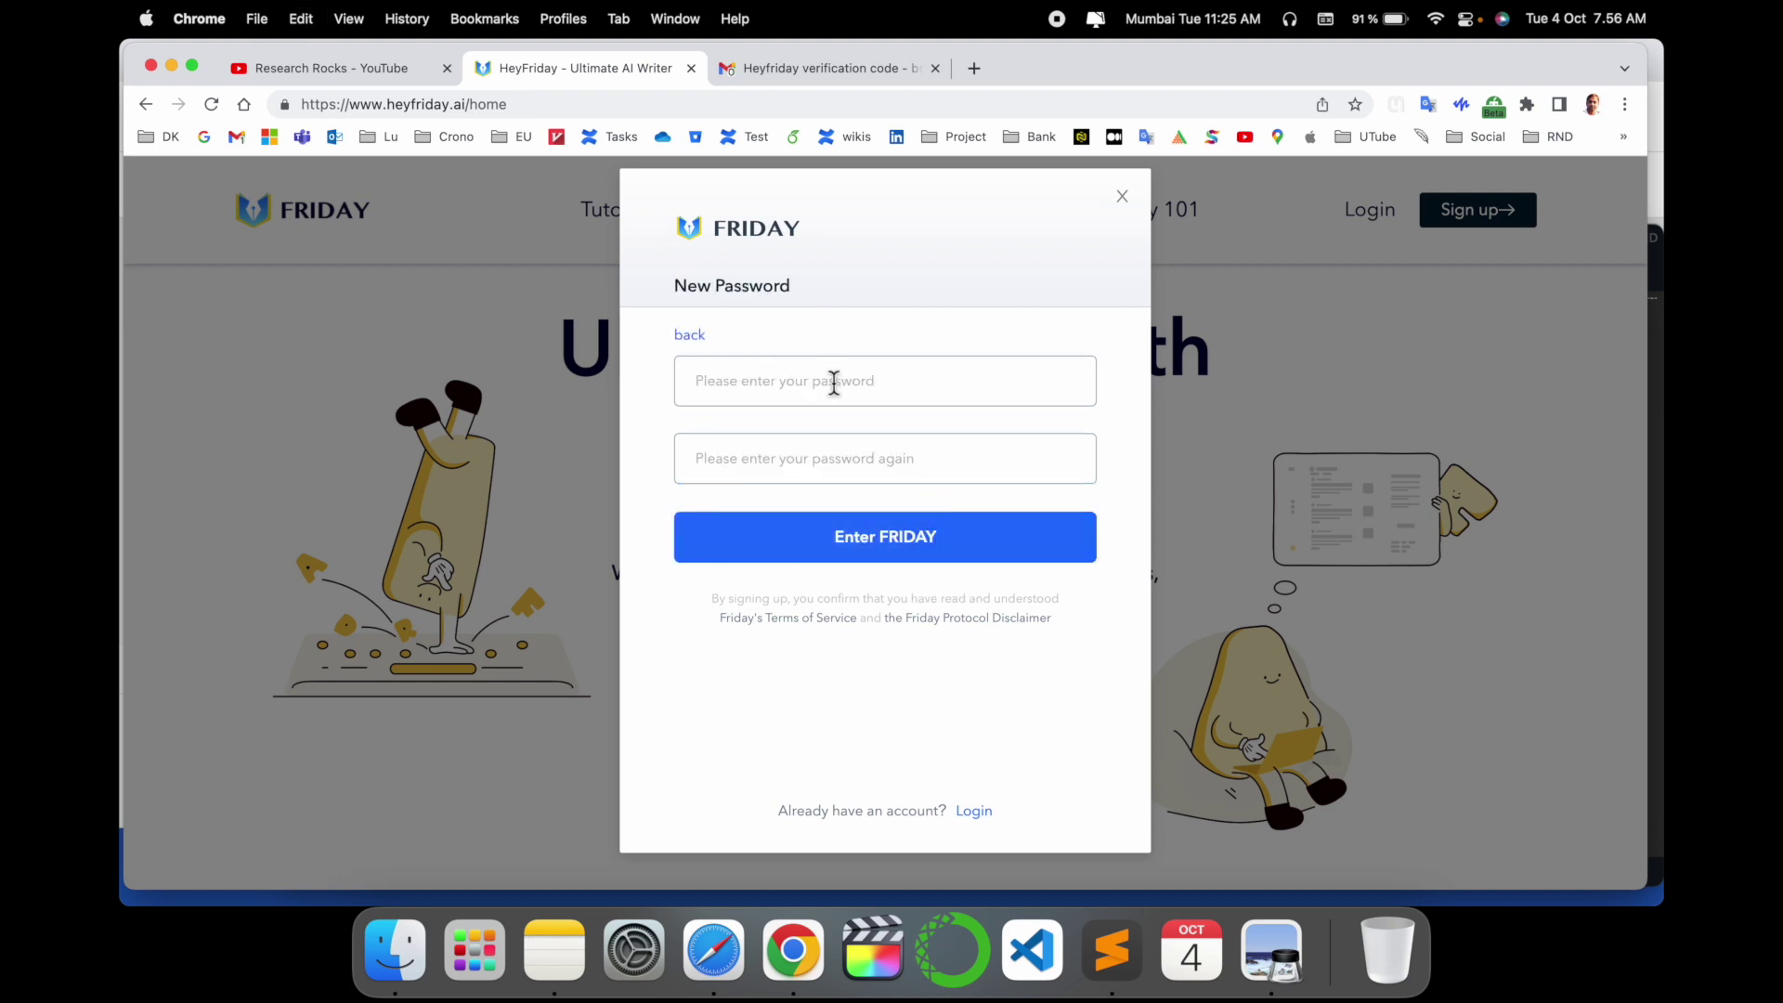
Step: Set and confirm a new account password to finish registering
{"action": "left_click", "coordinate": [834, 381]}
{"action": "type", "text": "••••"}
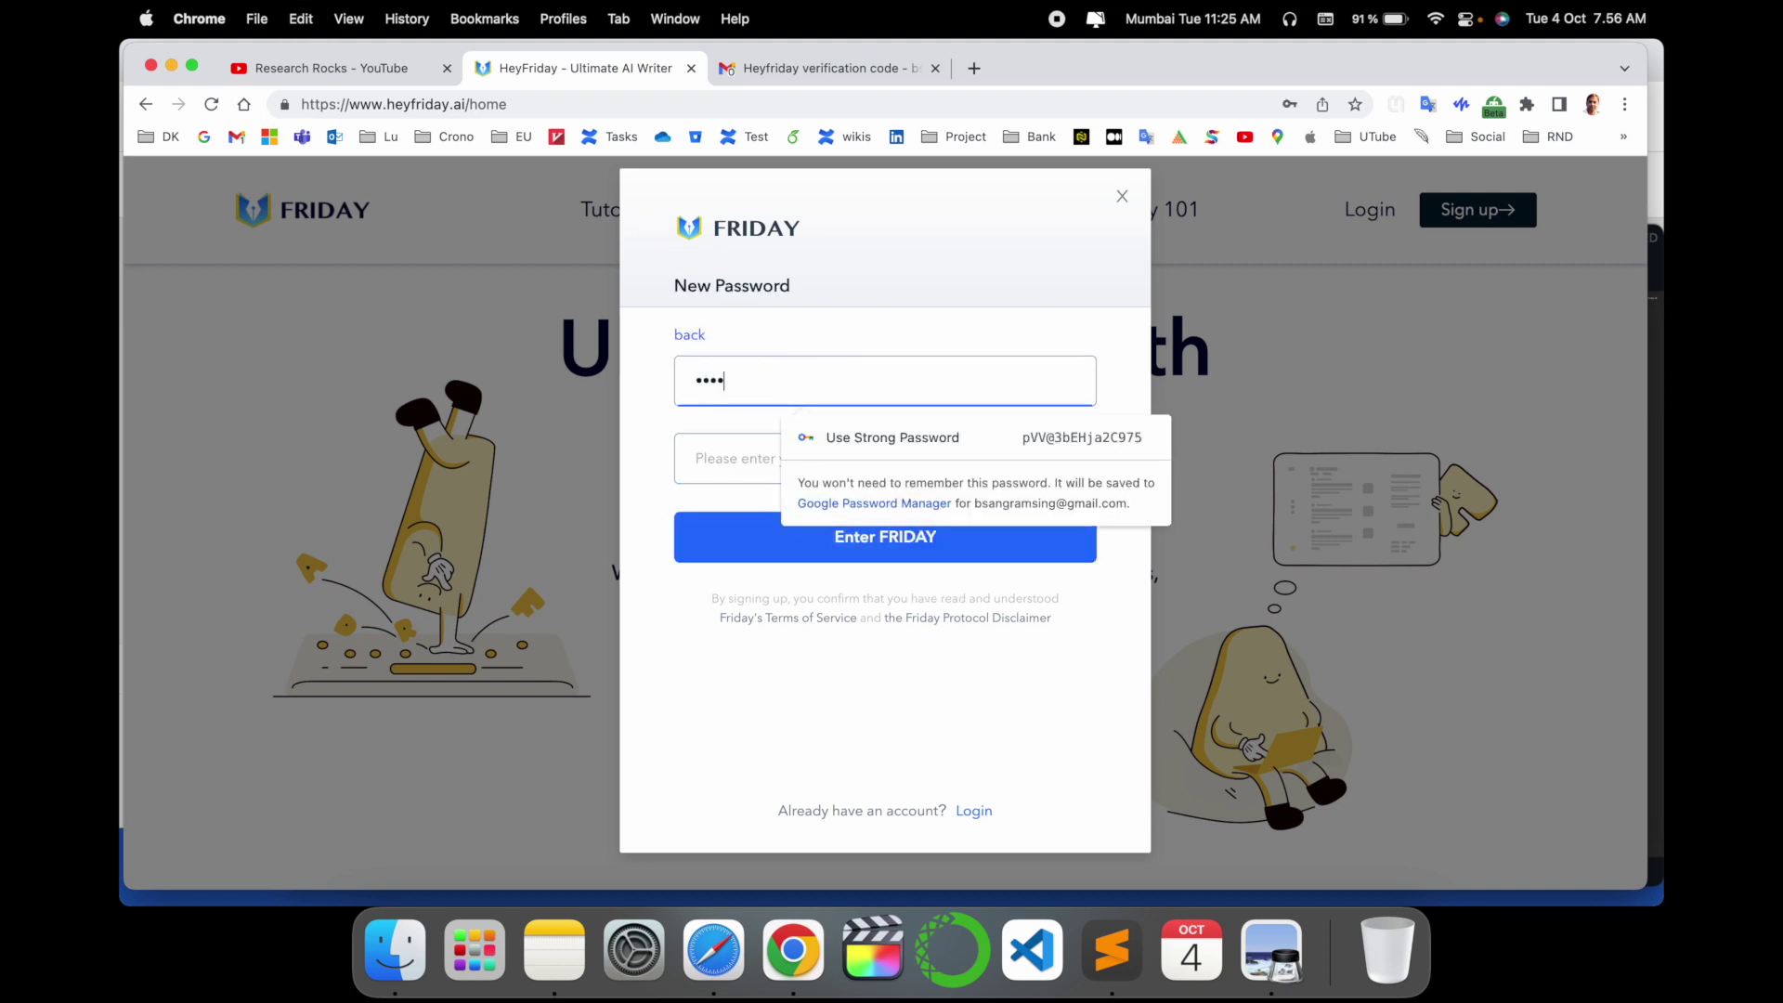
{"action": "type", "text": "•••••"}
{"action": "key", "text": "Tab"}
{"action": "type", "text": "•"}
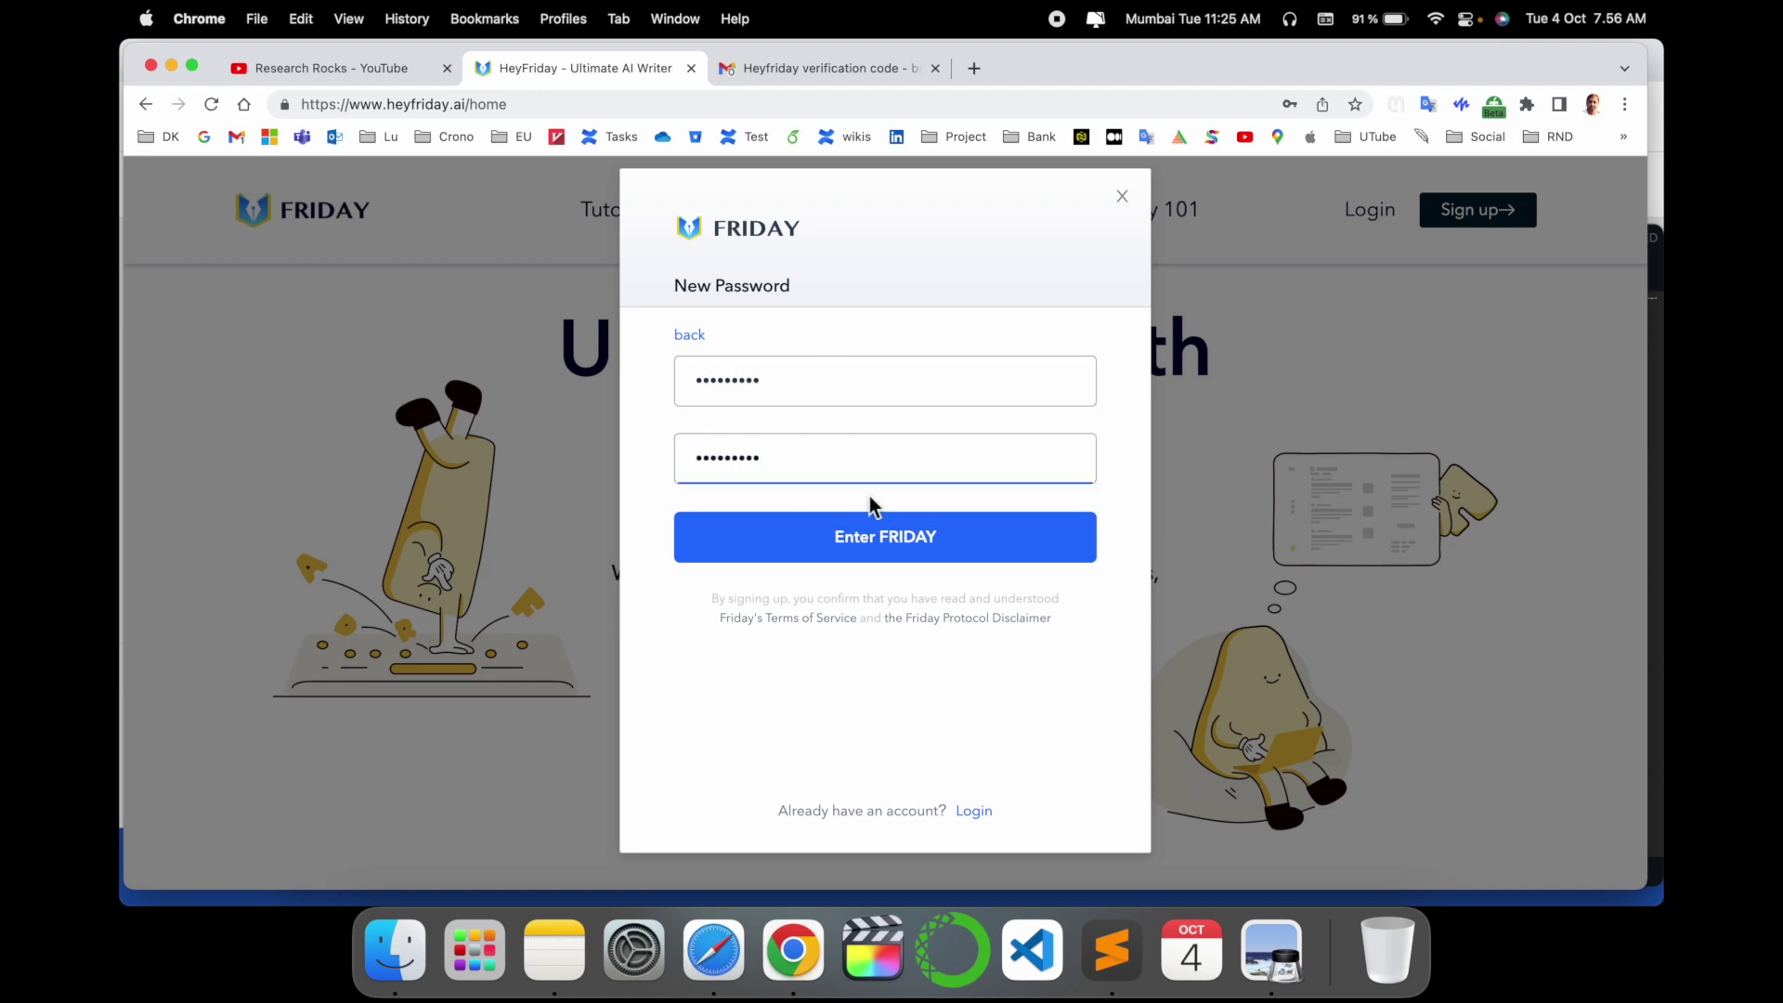
{"action": "left_click", "coordinate": [893, 549]}
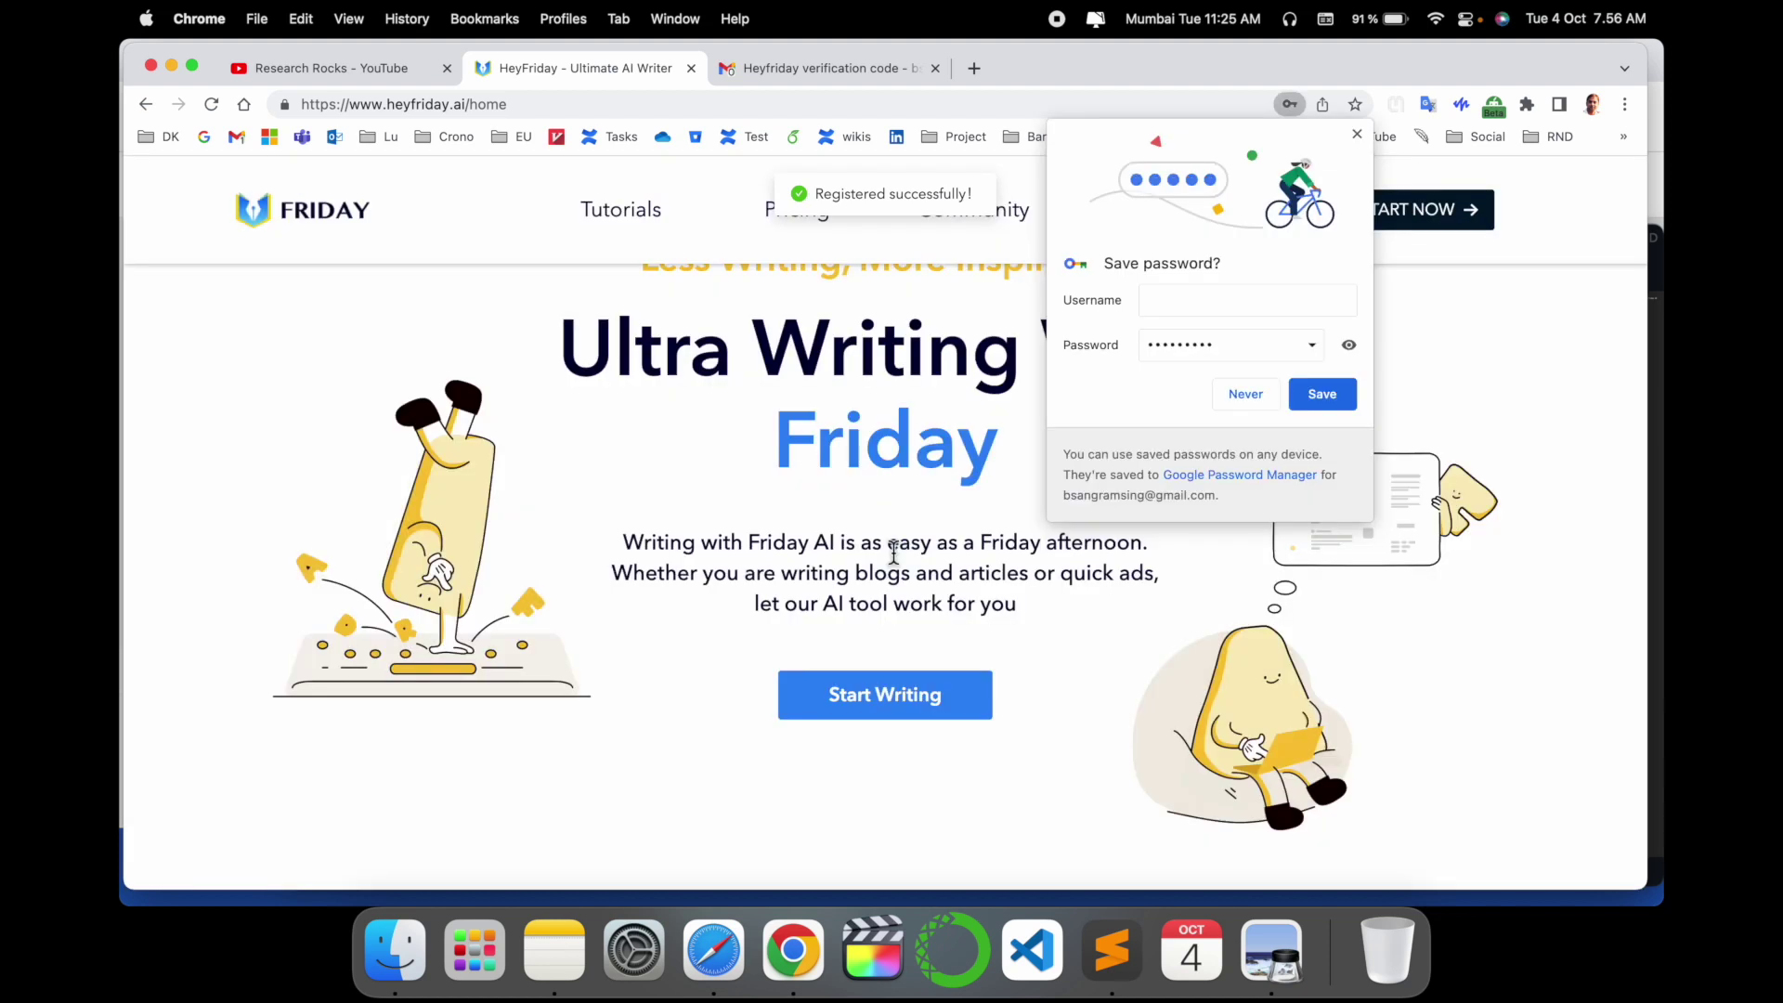
Step: Dismiss the password prompt, open the Pricing, Community and Friday 101 pages, then return to Community
{"action": "left_click", "coordinate": [1269, 405]}
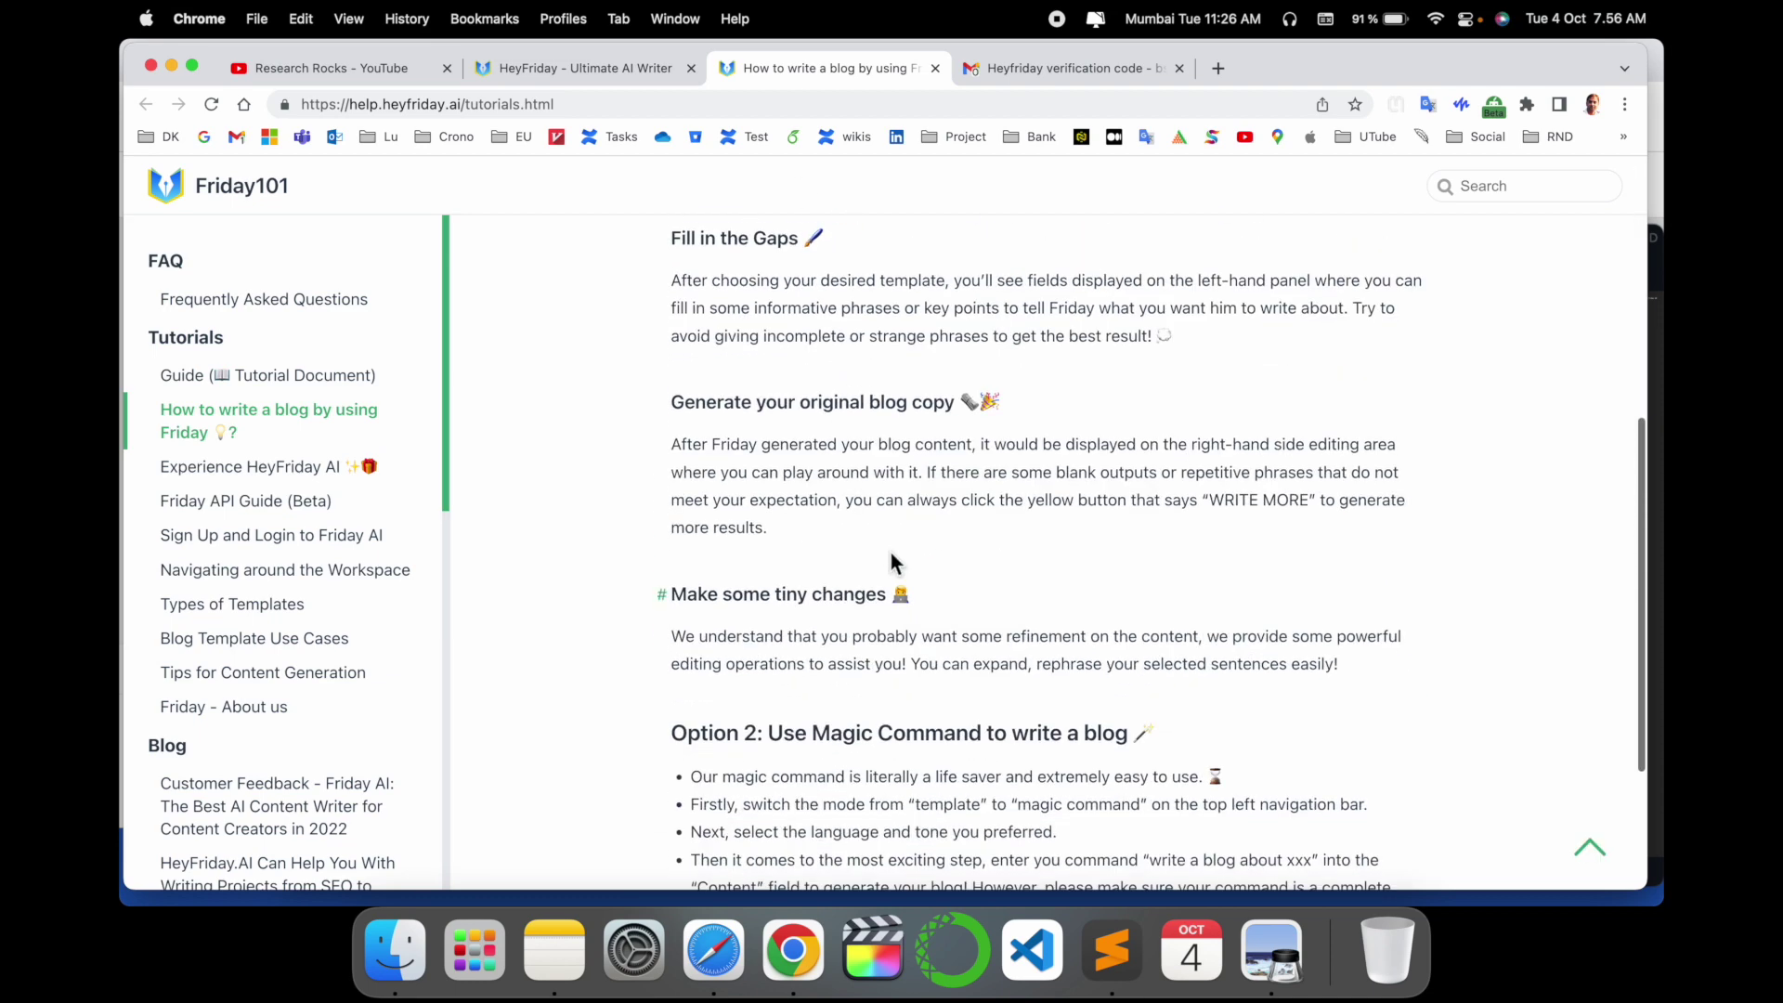
{"action": "left_click", "coordinate": [569, 75]}
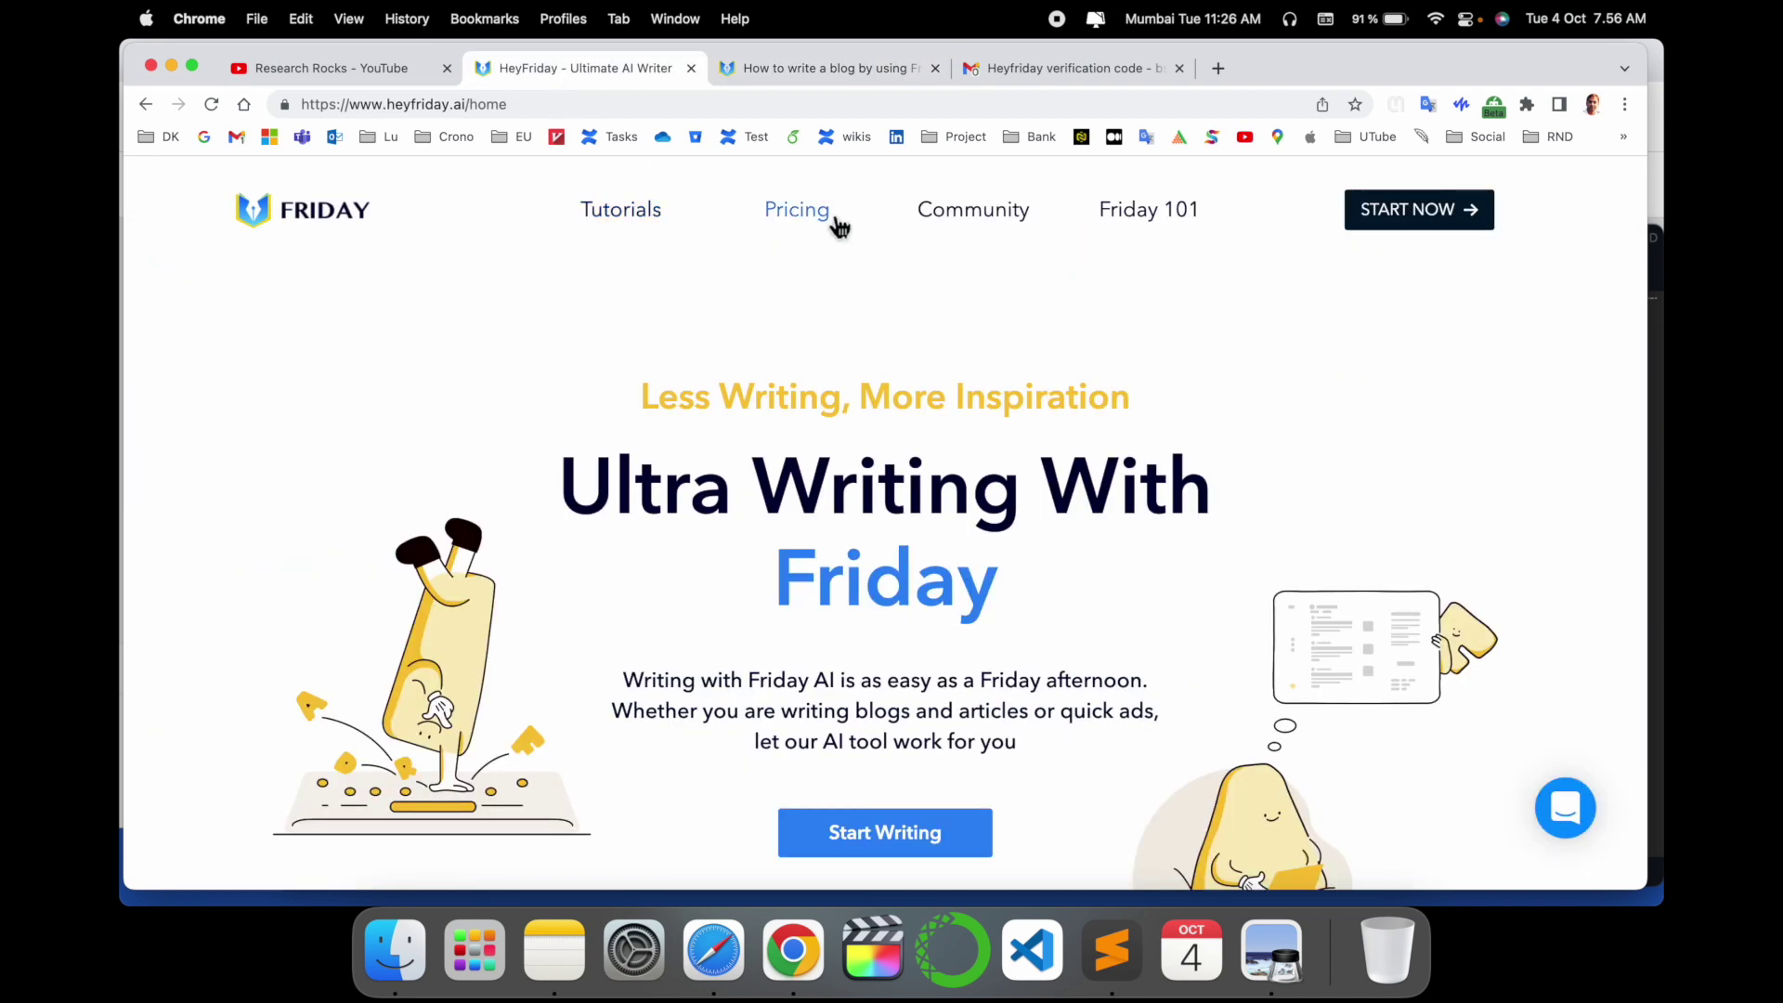
{"action": "left_click", "coordinate": [793, 212]}
{"action": "scroll", "coordinate": [721, 343], "scroll_direction": "down", "scroll_amount": 3}
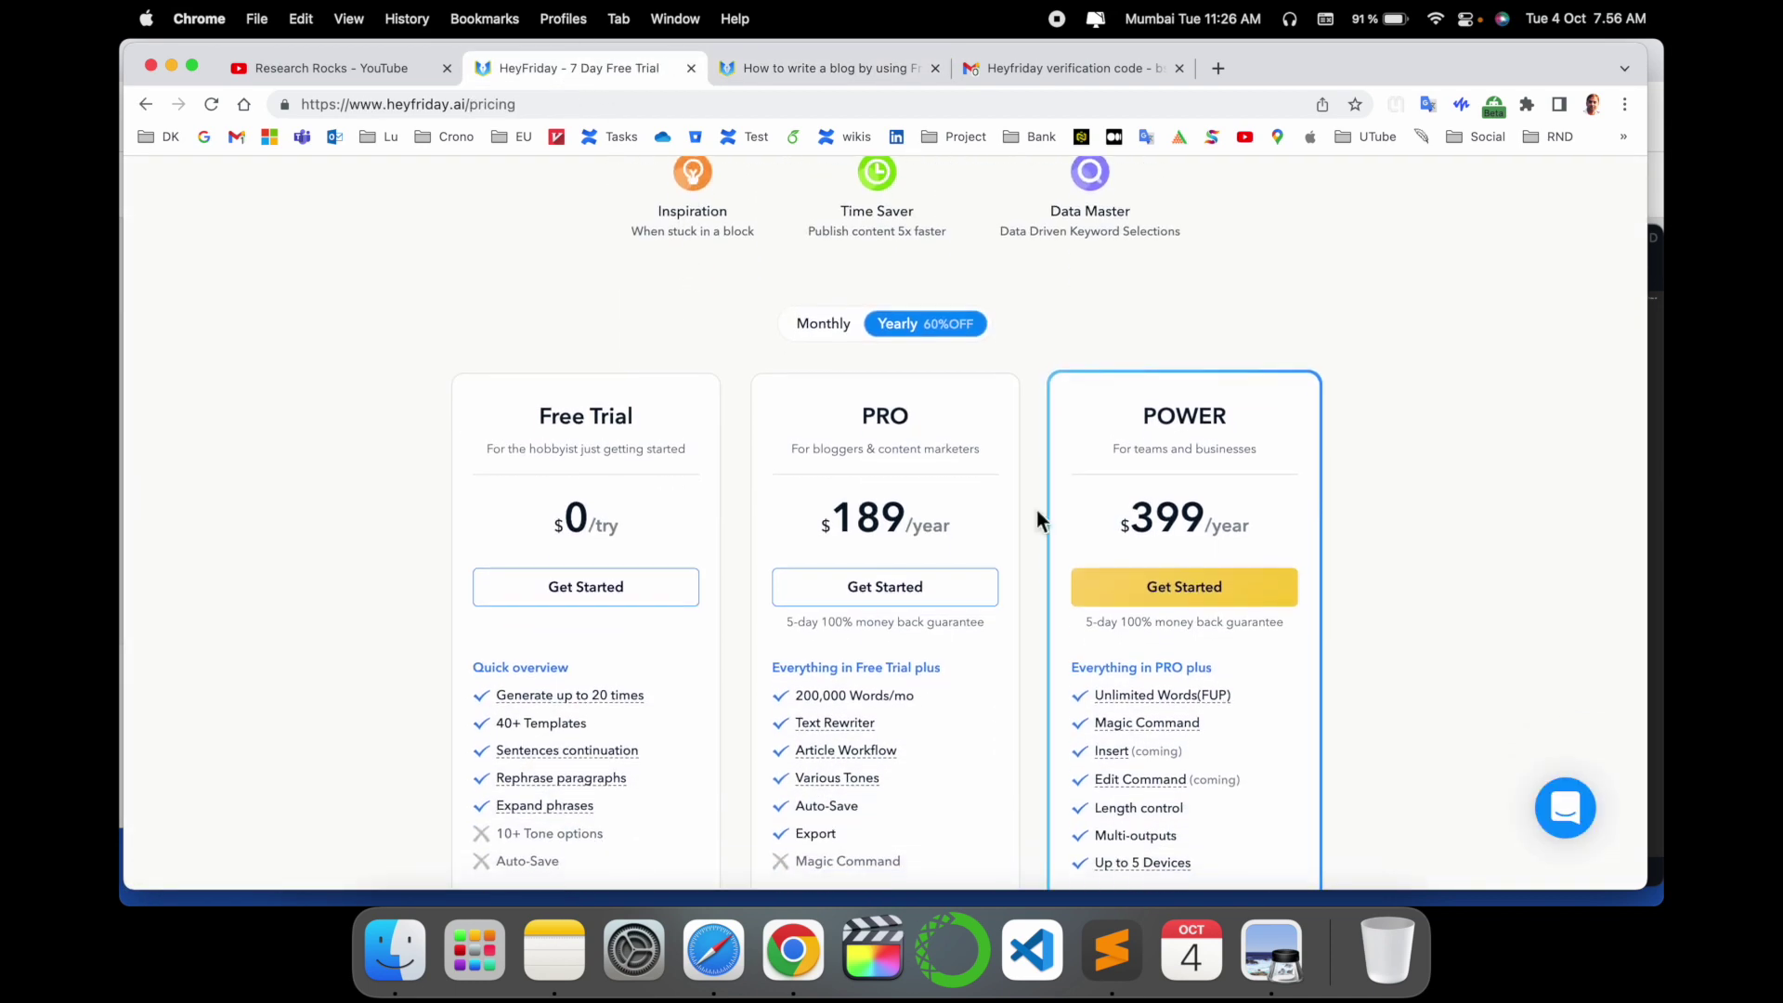
{"action": "left_click", "coordinate": [1012, 218]}
{"action": "left_click", "coordinate": [1167, 214]}
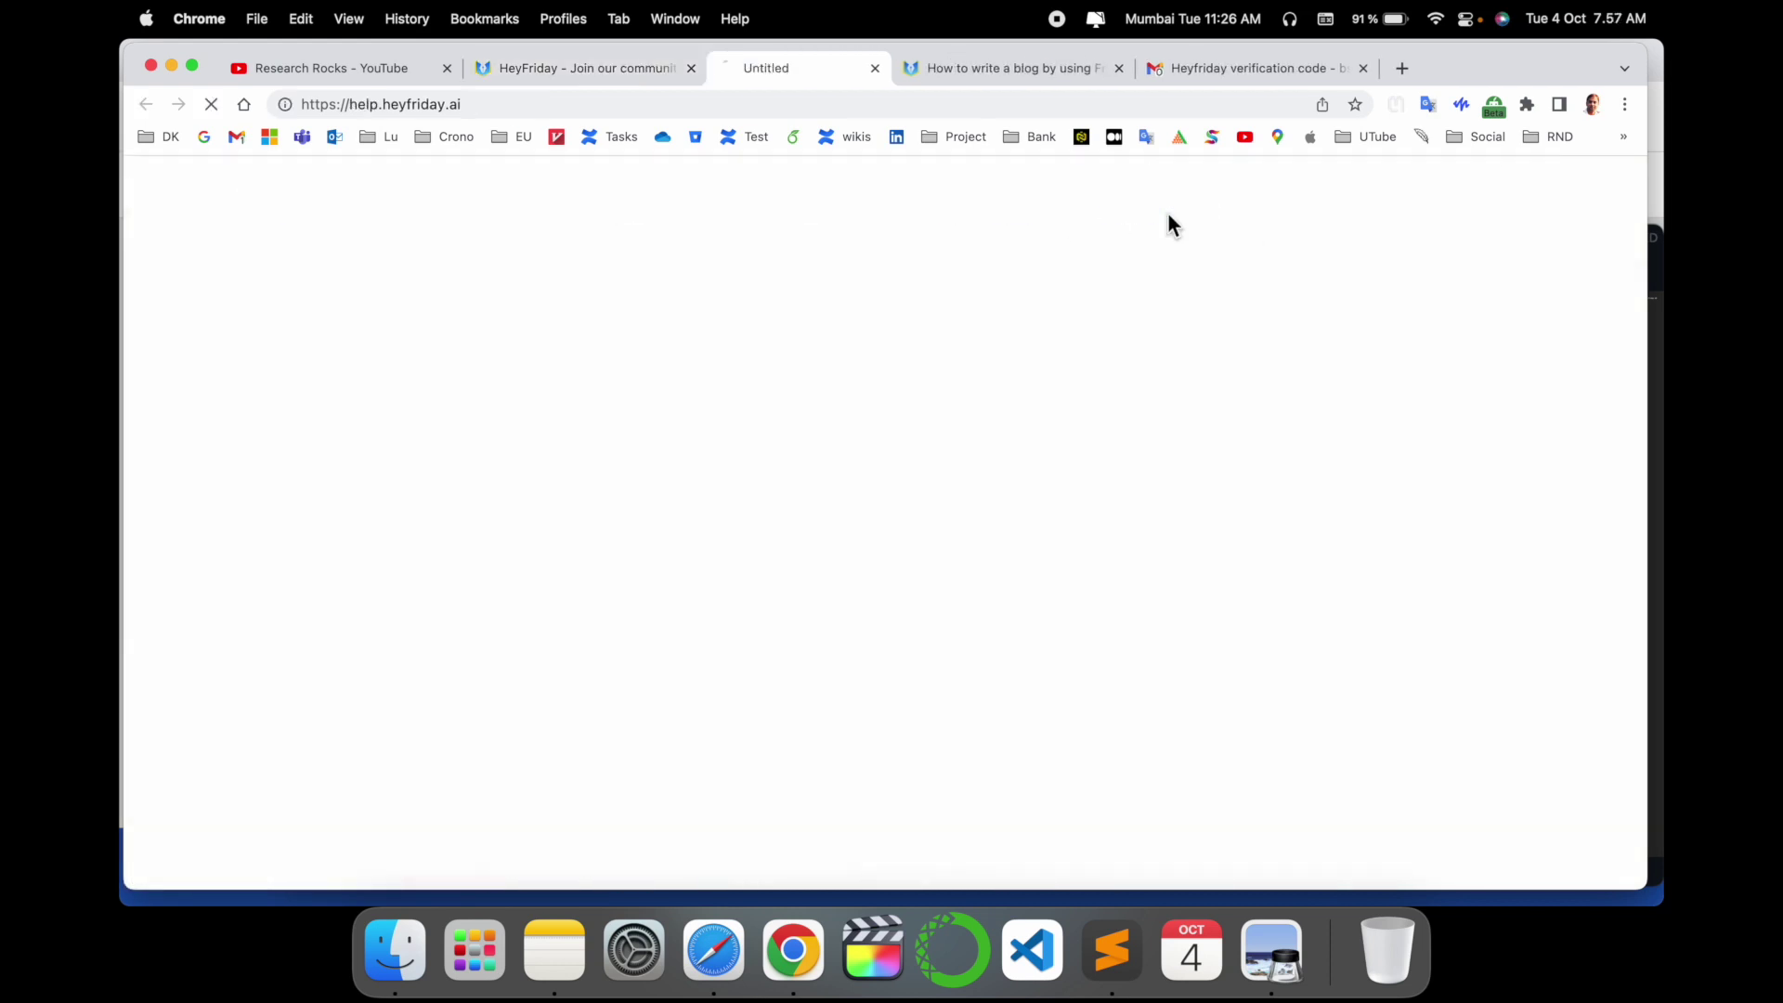
{"action": "left_click", "coordinate": [527, 67]}
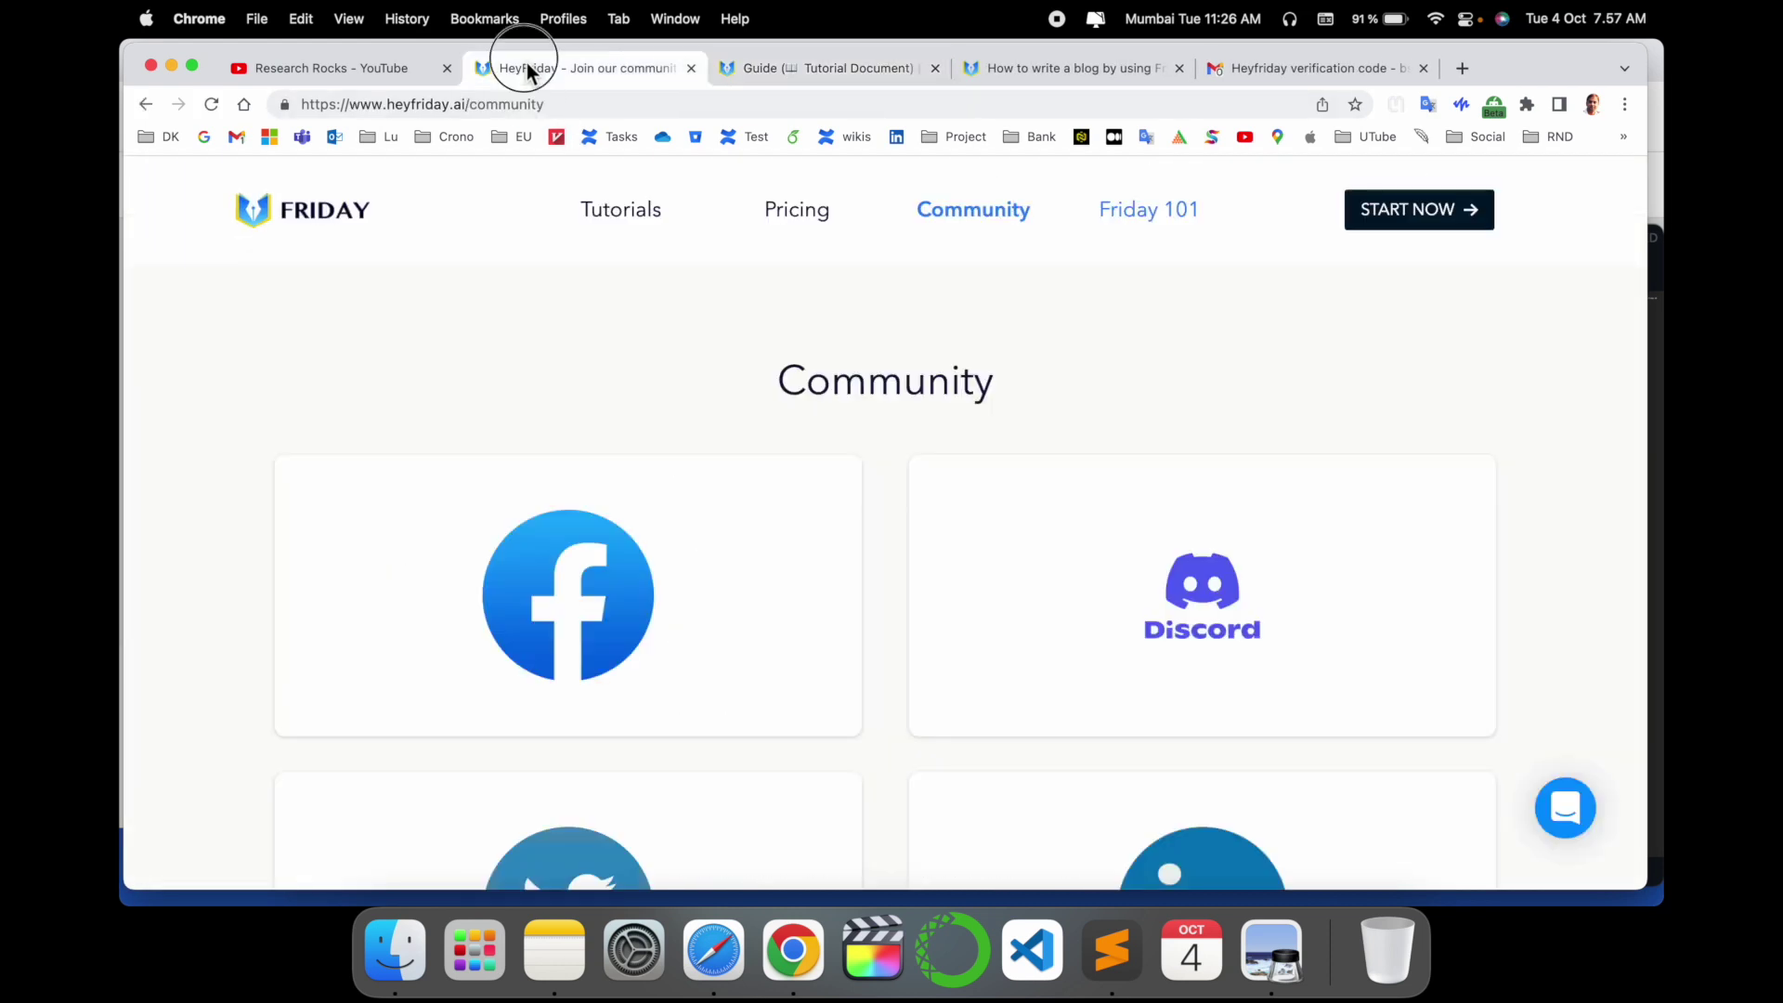
Step: Enter the dashboard and pick Blog Content as the usage type in the Welcome to Friday dialog
{"action": "left_click", "coordinate": [1406, 210]}
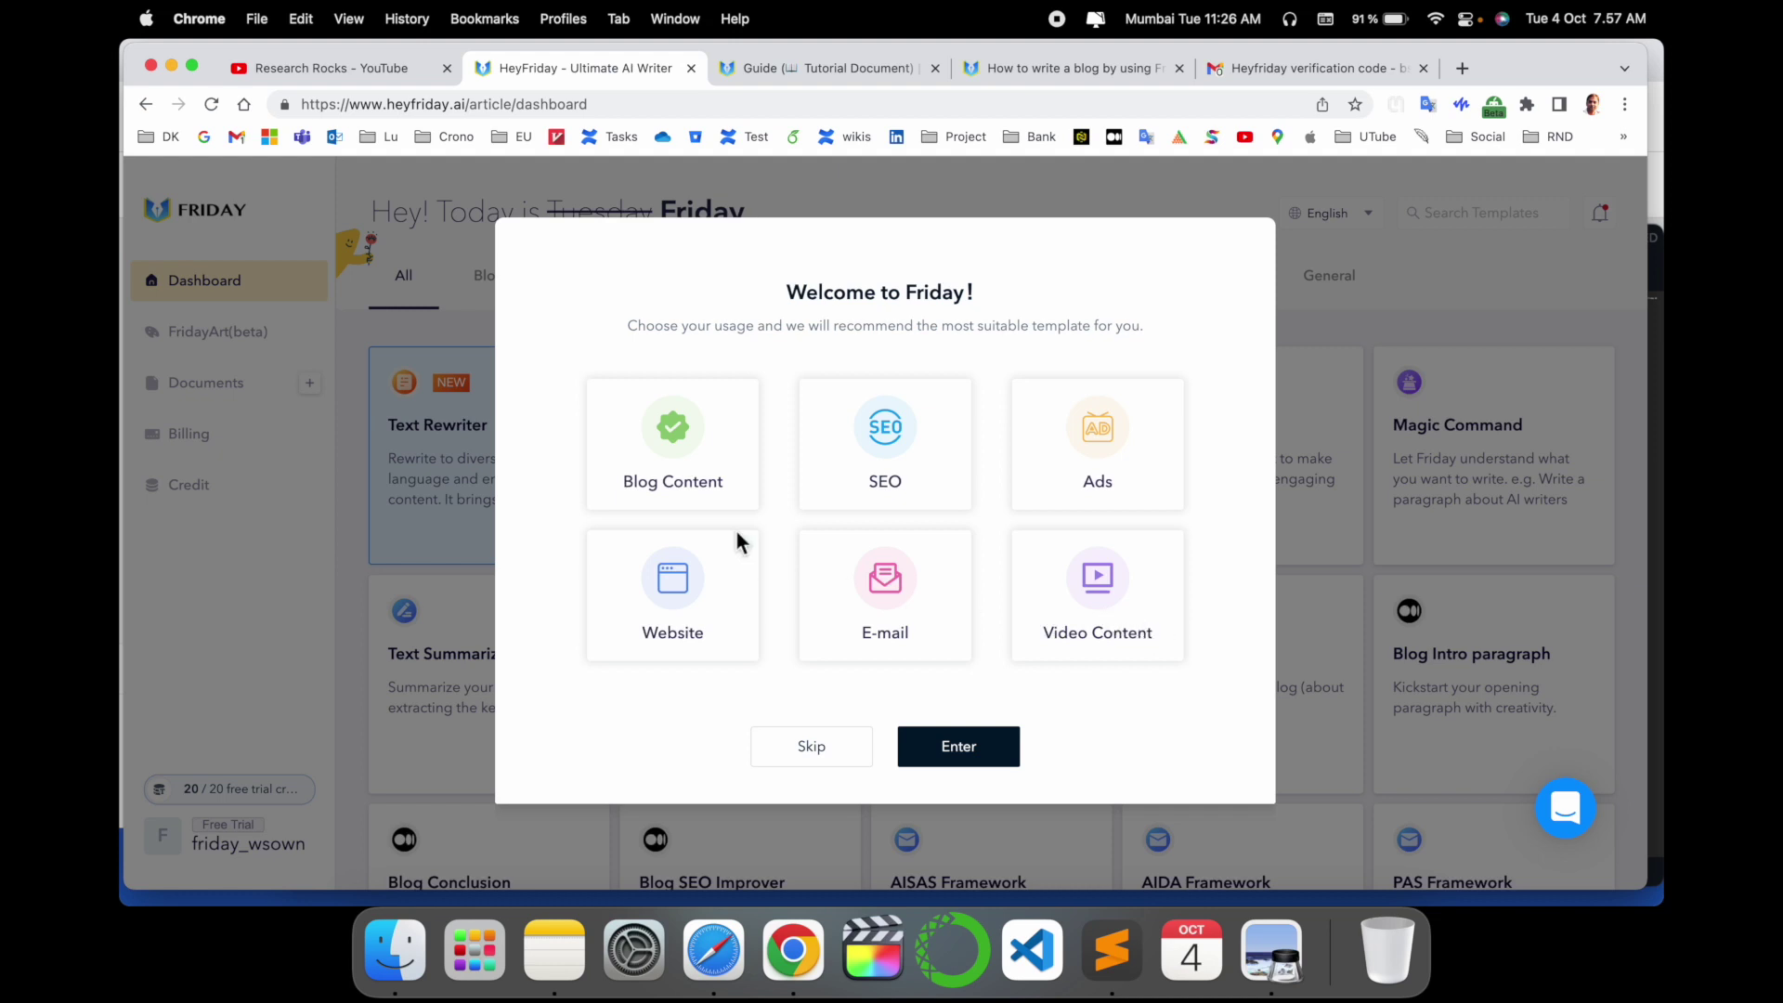
{"action": "left_click", "coordinate": [683, 462]}
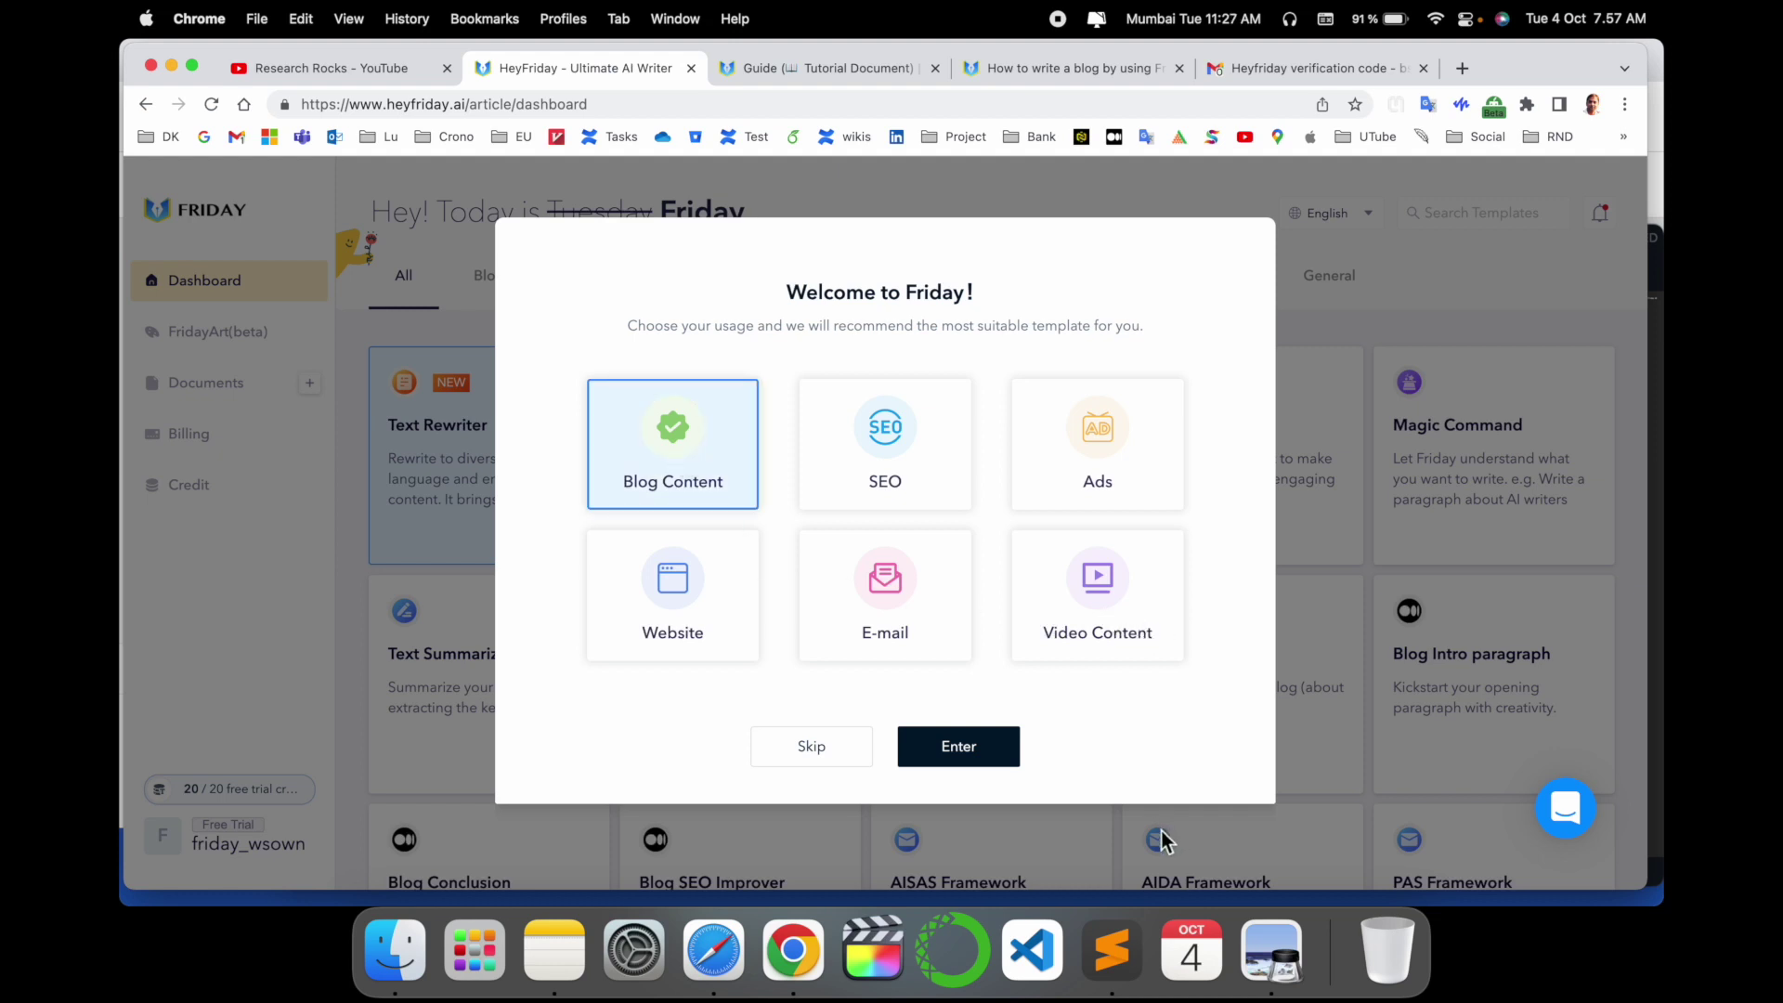
{"action": "left_click", "coordinate": [959, 747]}
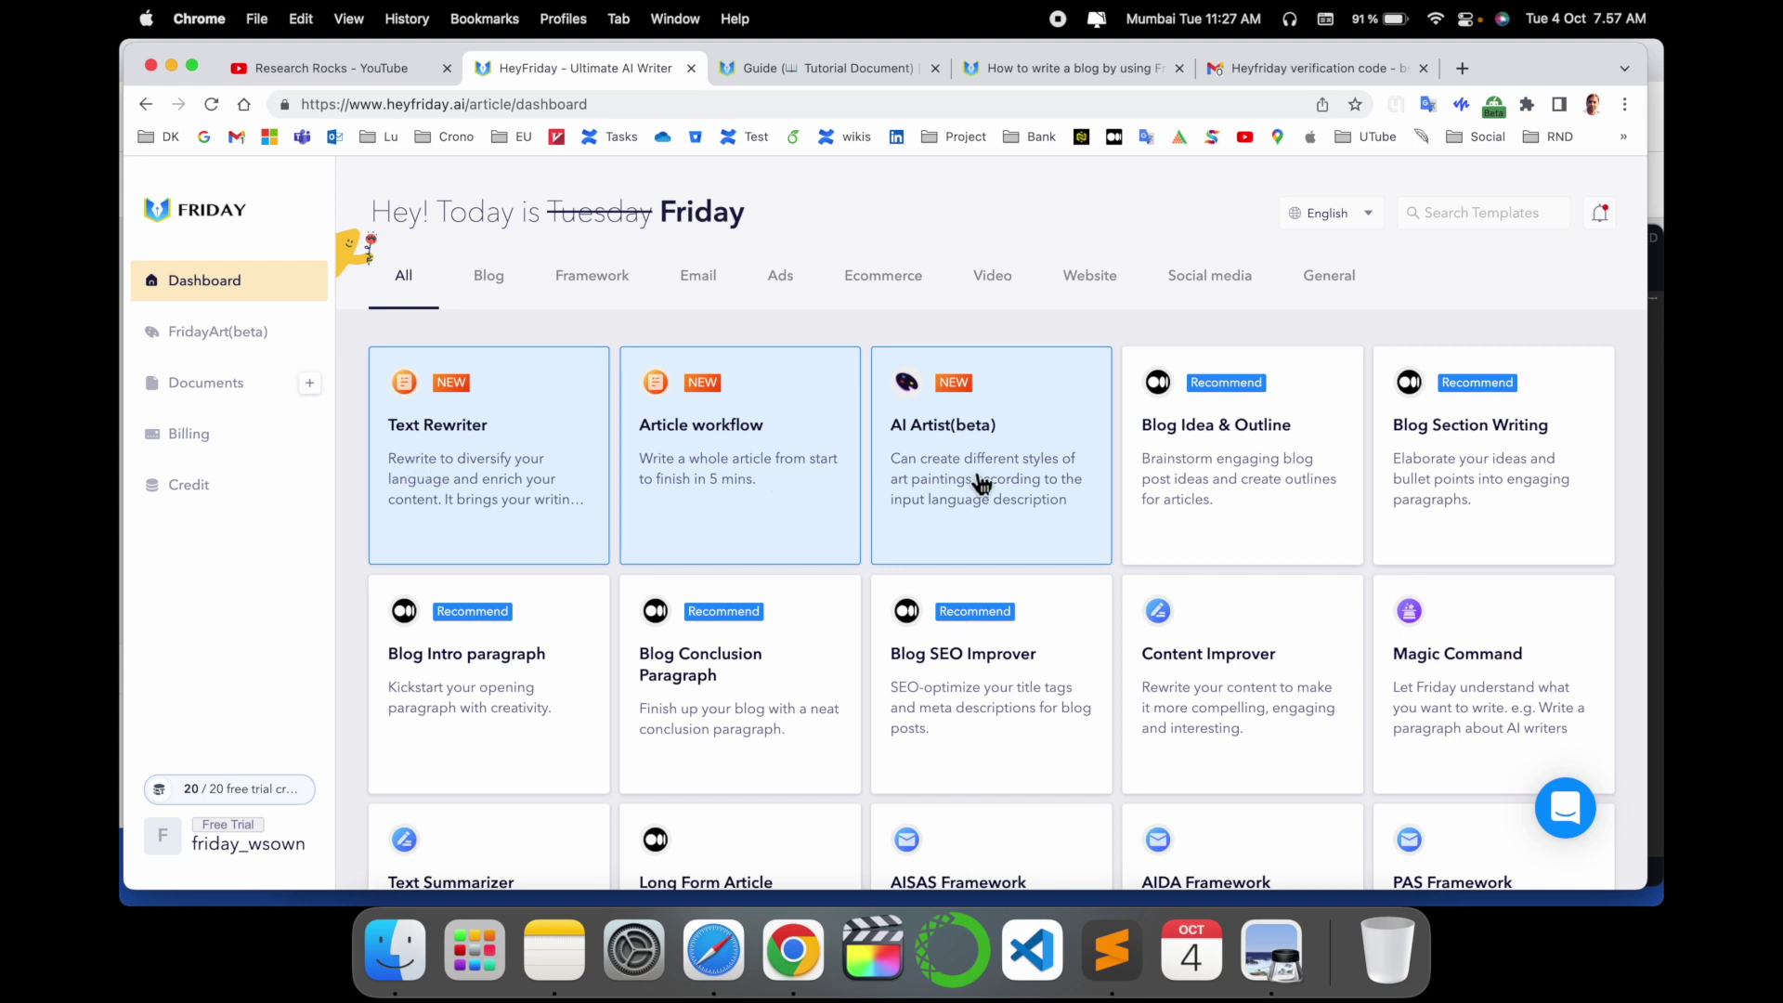
{"action": "scroll", "coordinate": [1059, 618], "scroll_direction": "down", "scroll_amount": 3}
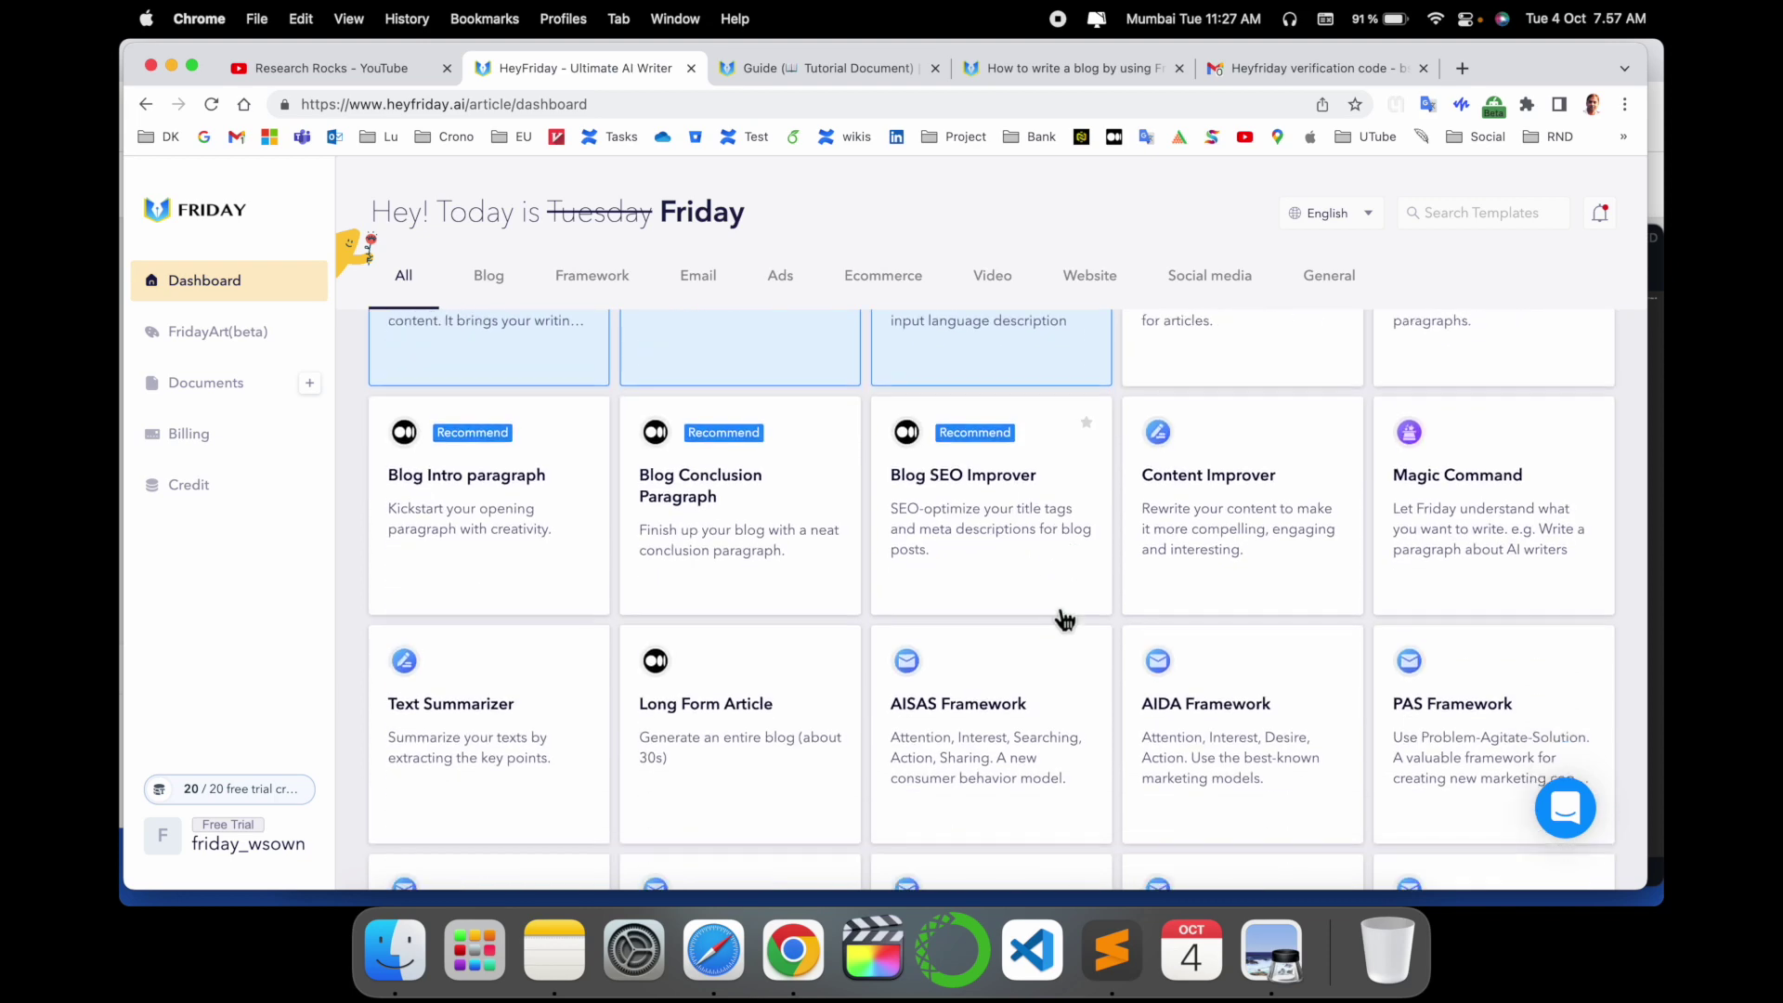
{"action": "scroll", "coordinate": [1065, 620], "scroll_direction": "up", "scroll_amount": 2}
{"action": "scroll", "coordinate": [1065, 619], "scroll_direction": "up", "scroll_amount": 2}
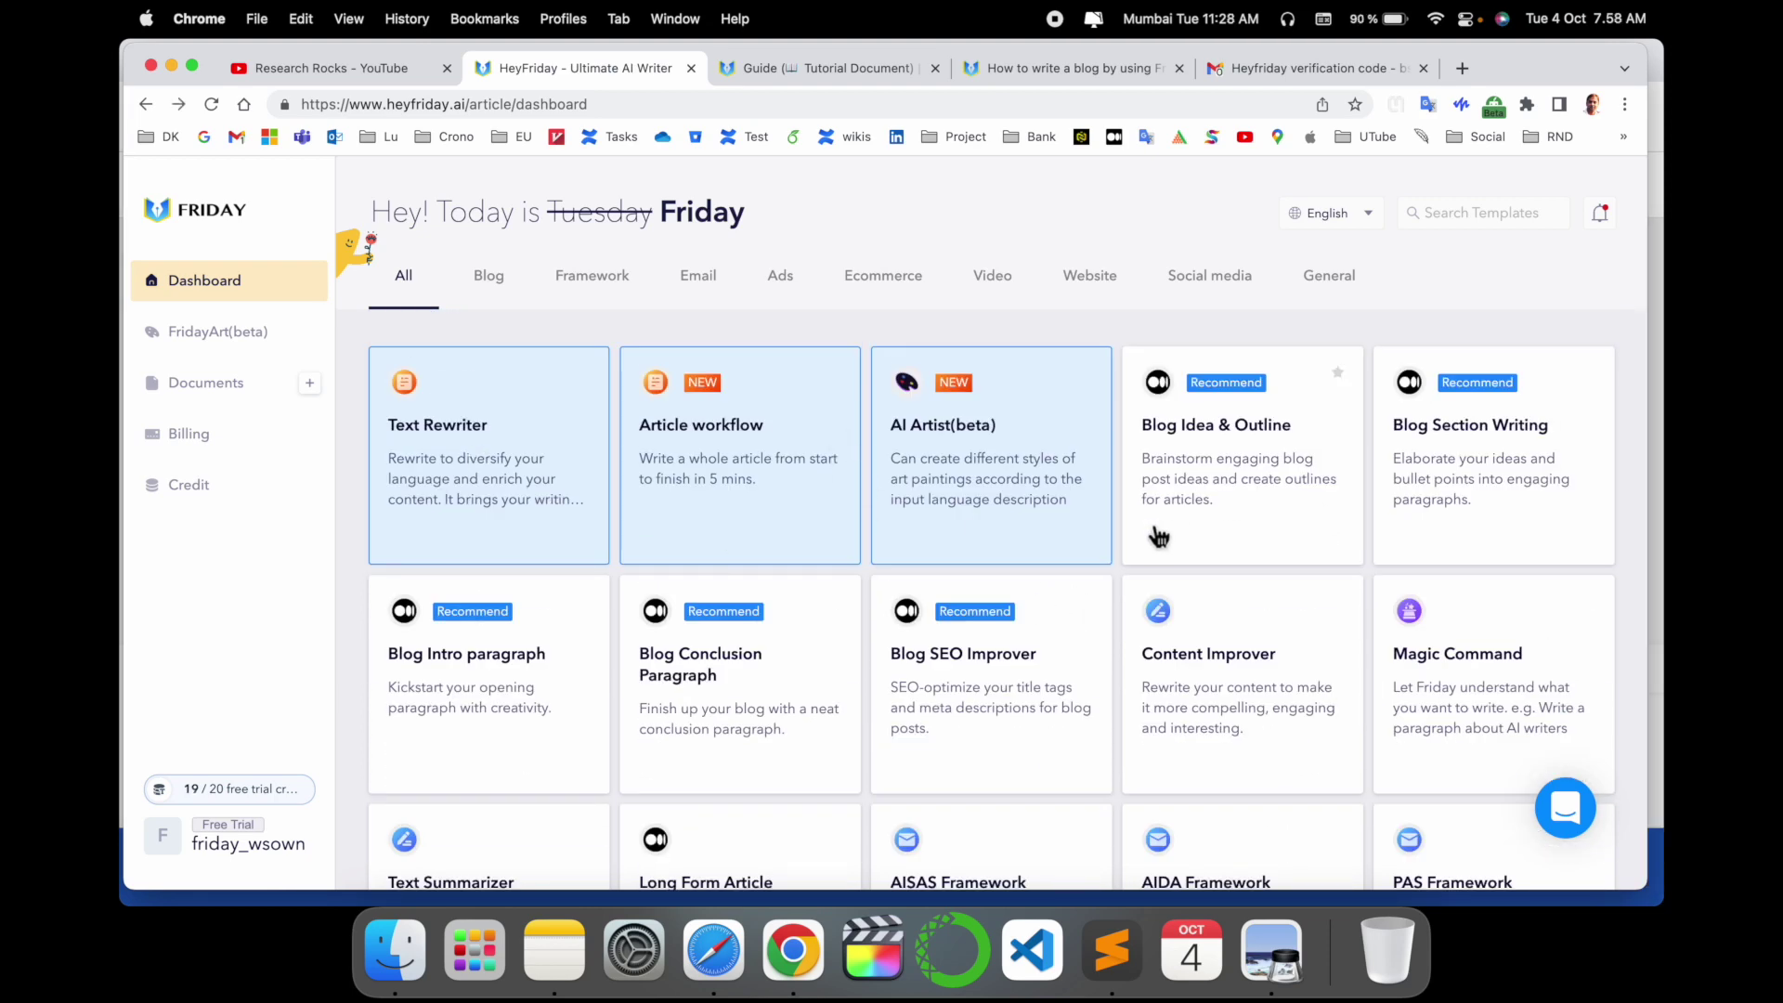
Step: Open Blog Idea & Outline with Professional tone and keyword AI, and accept the generated sentence
{"action": "left_click", "coordinate": [1230, 454]}
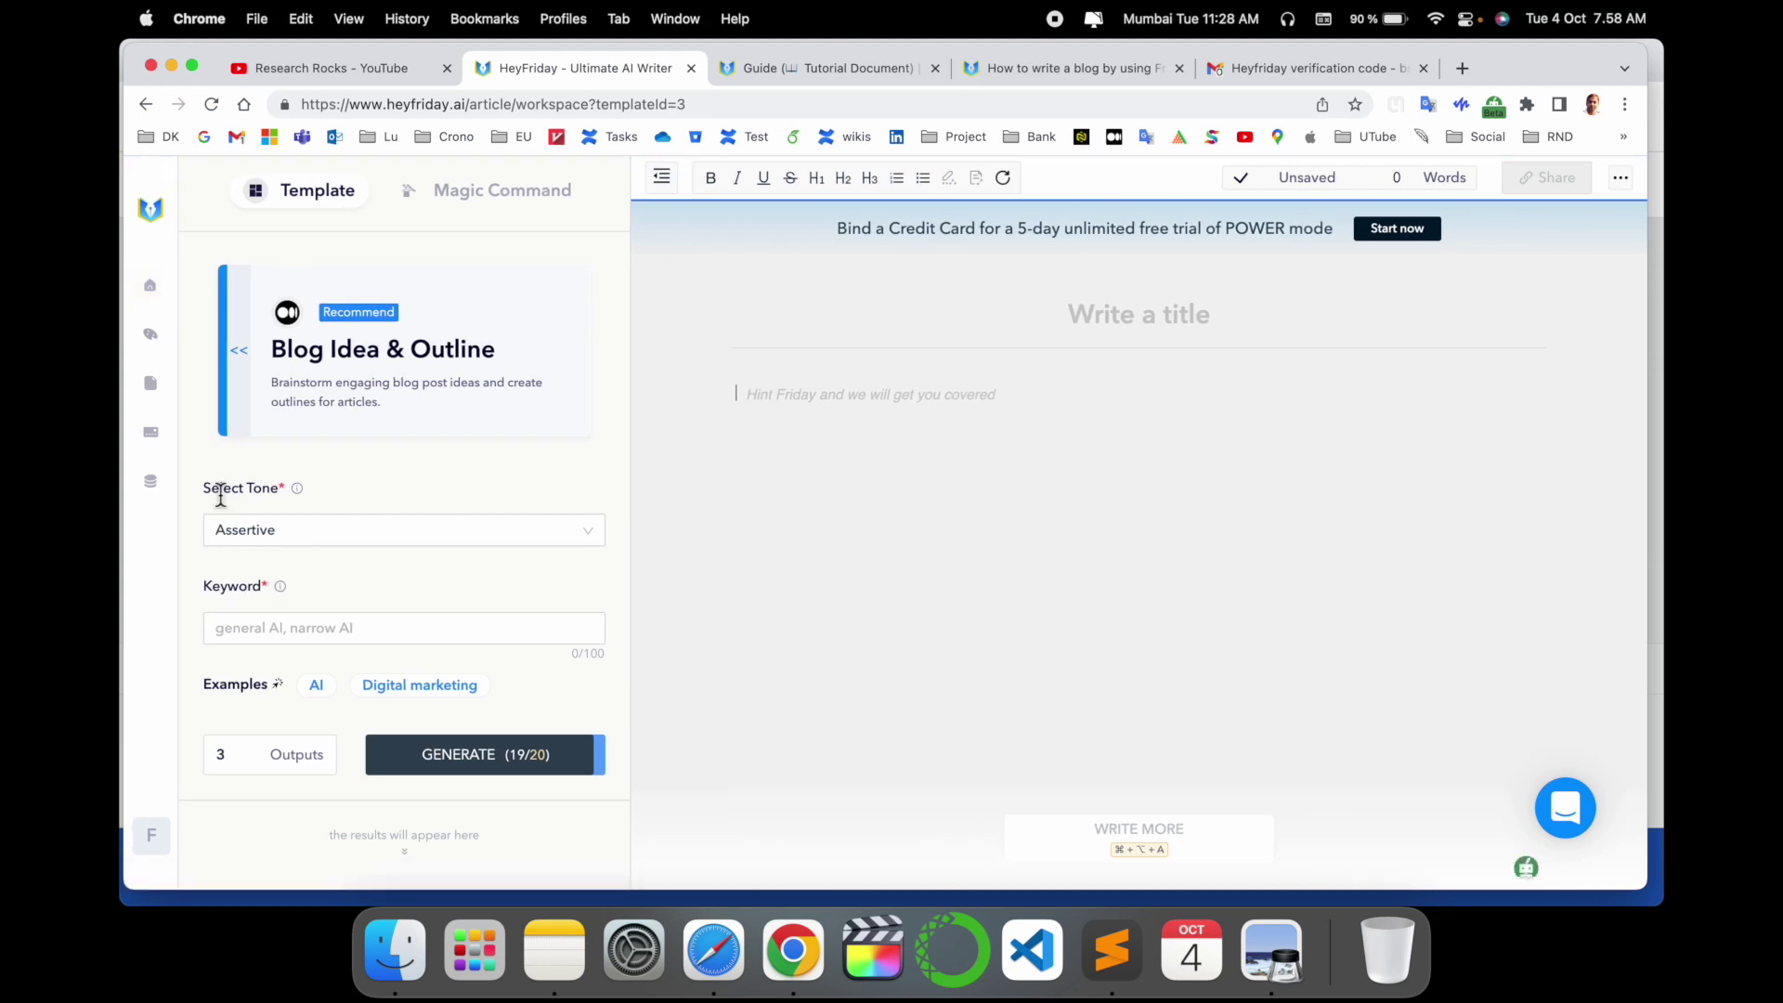
{"action": "left_click", "coordinate": [333, 548]}
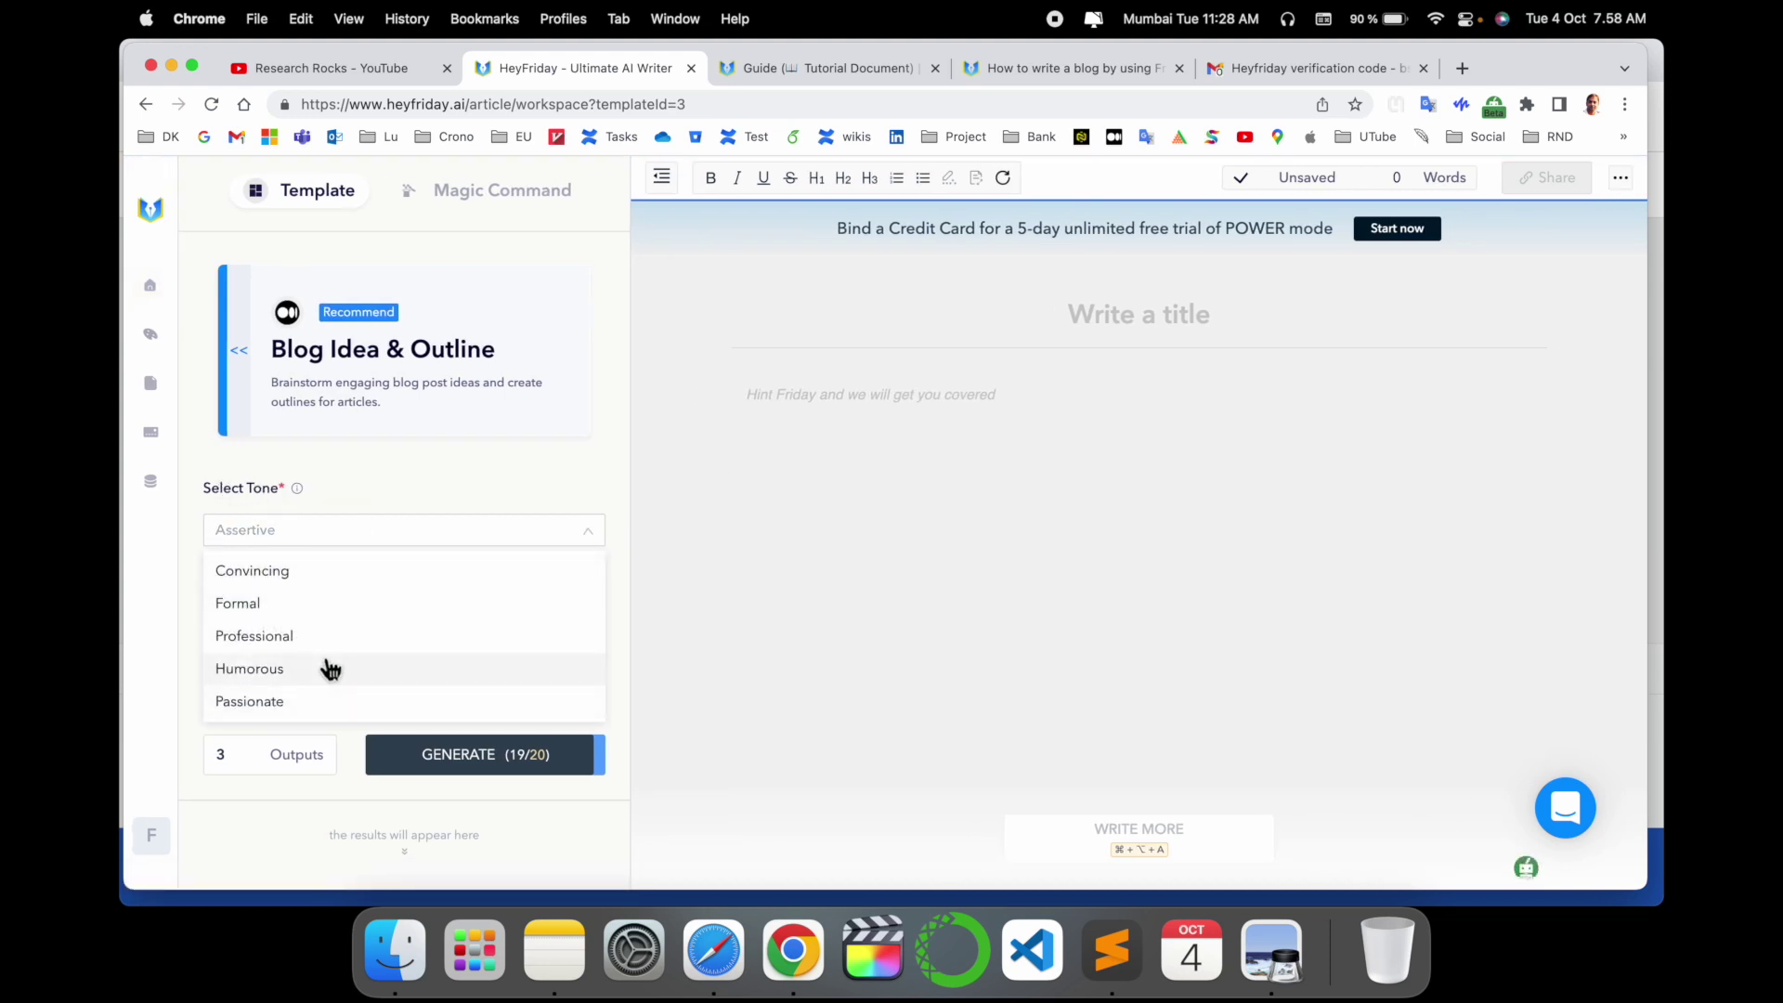
{"action": "left_click", "coordinate": [321, 636]}
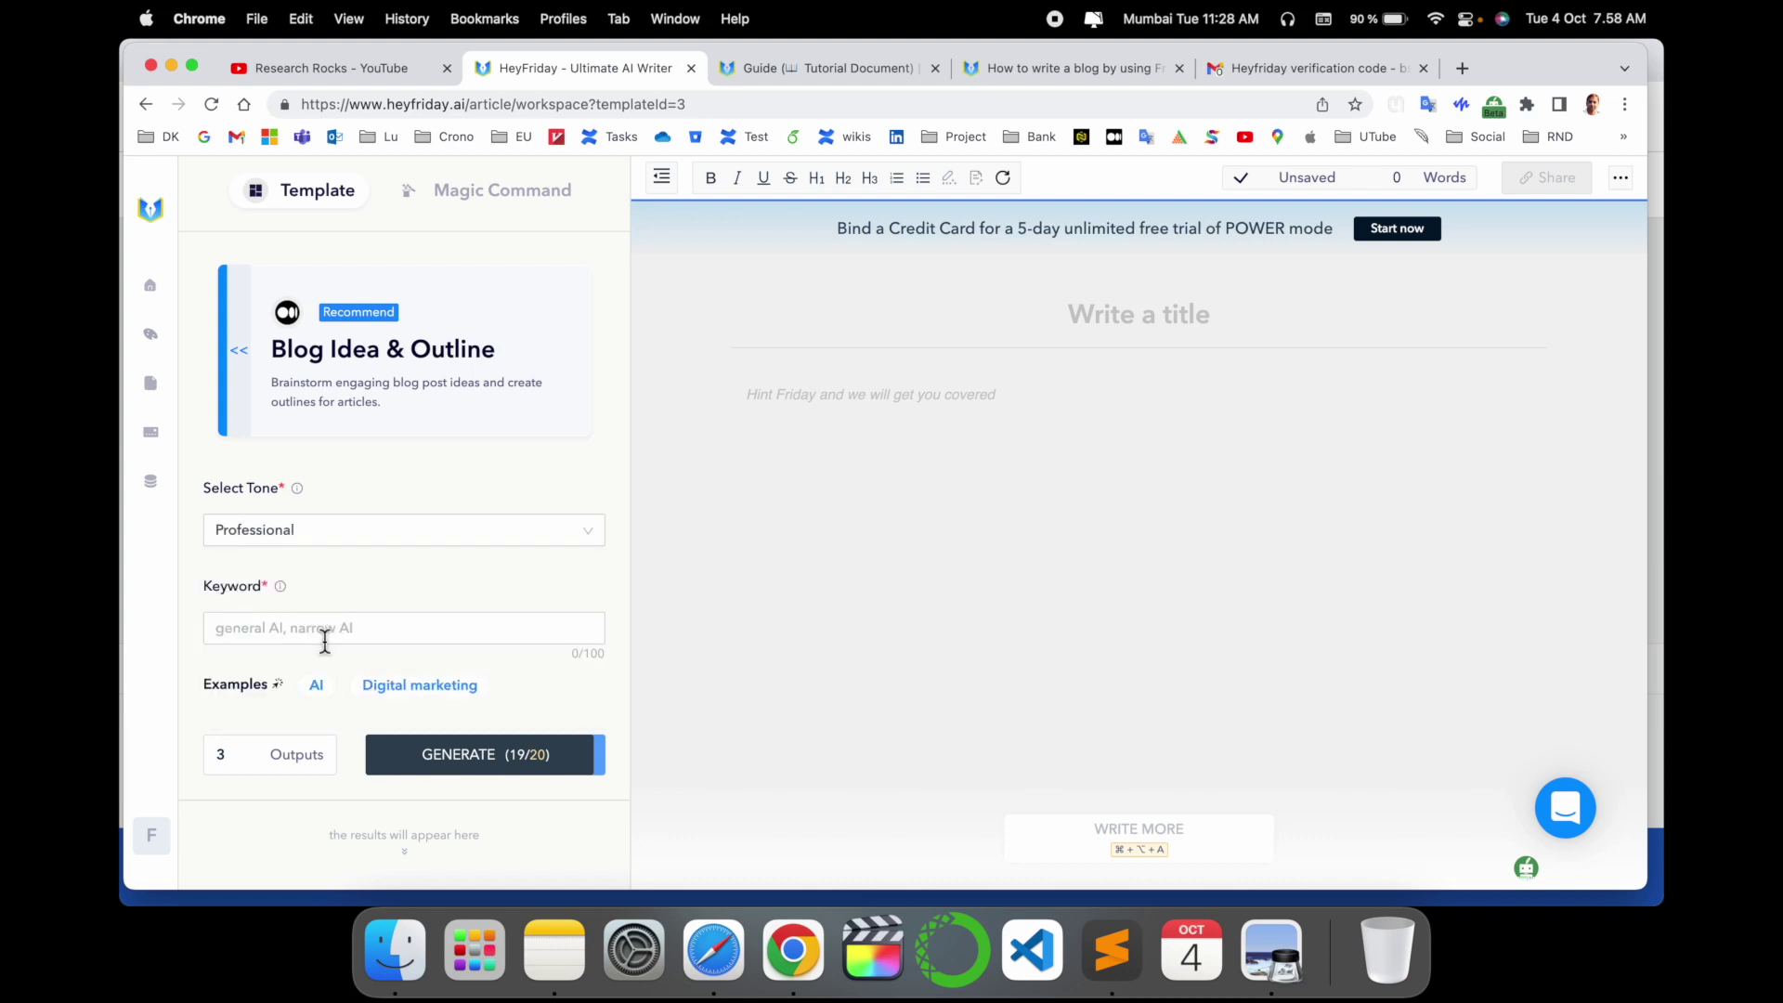
{"action": "left_click", "coordinate": [330, 641]}
{"action": "type", "text": "AI"}
{"action": "key", "text": "Return"}
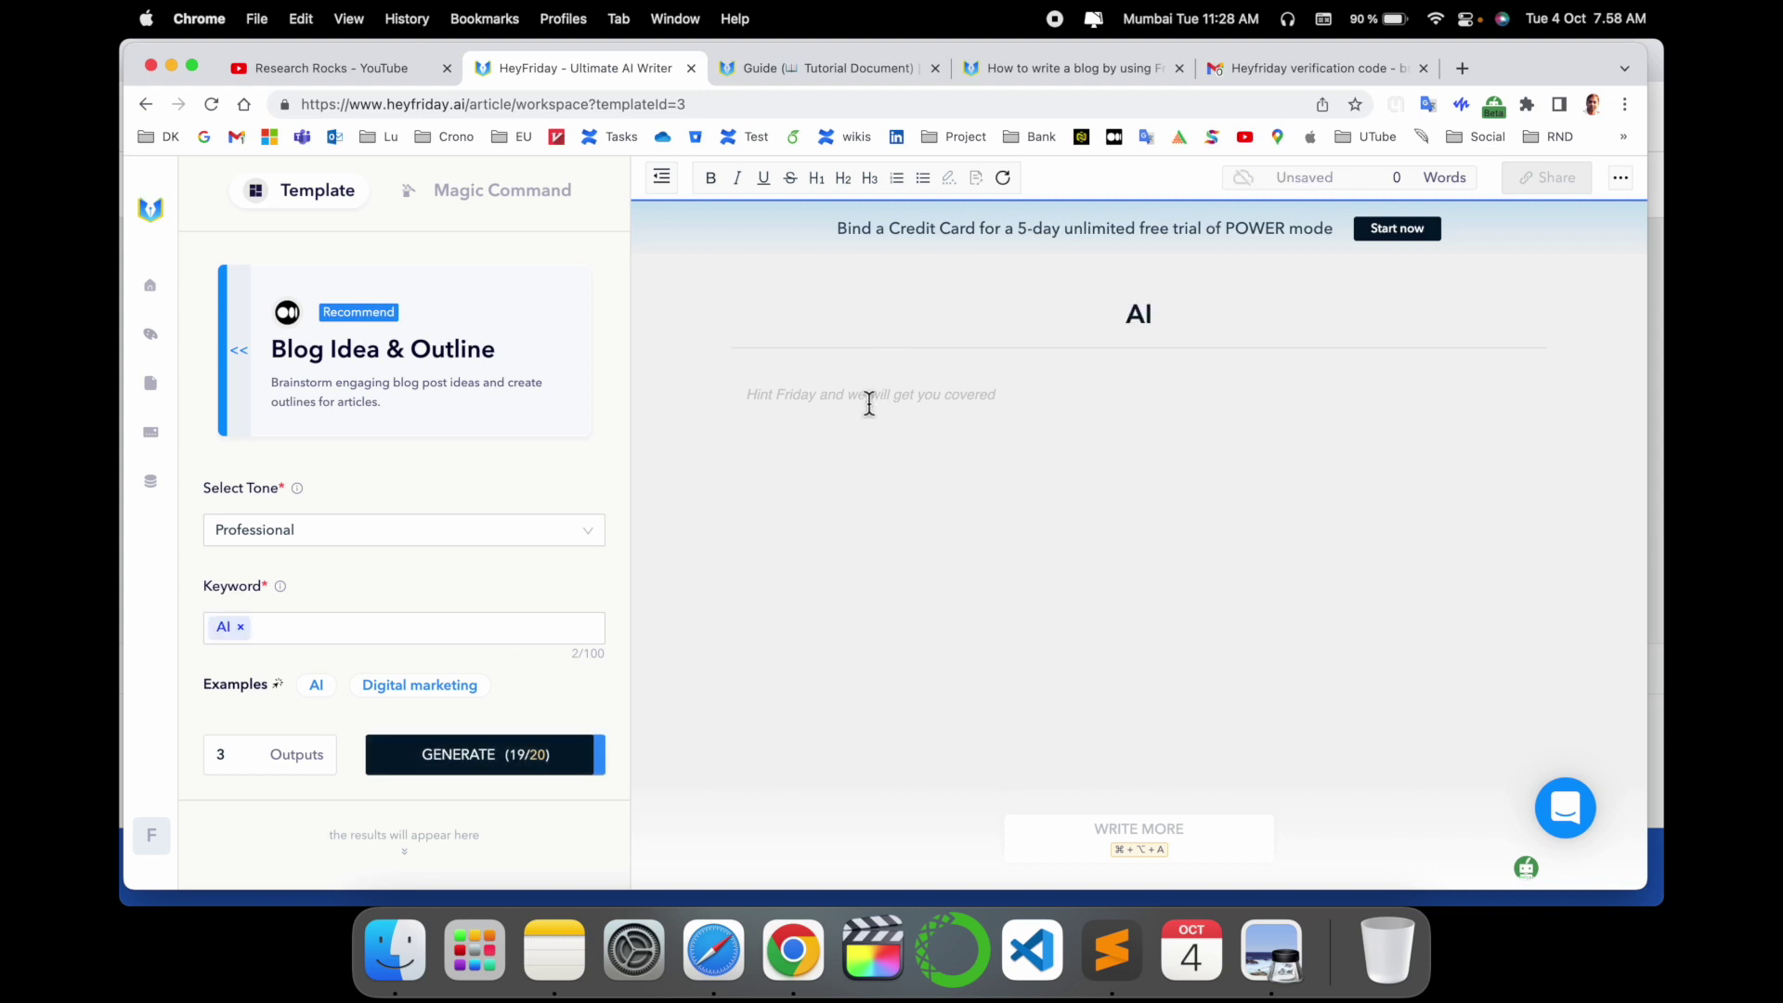
{"action": "type", "text": "Create content for blogs, ADs, marketing copy, and short stories in the blink of an eye with Friday AI writing assistant."}
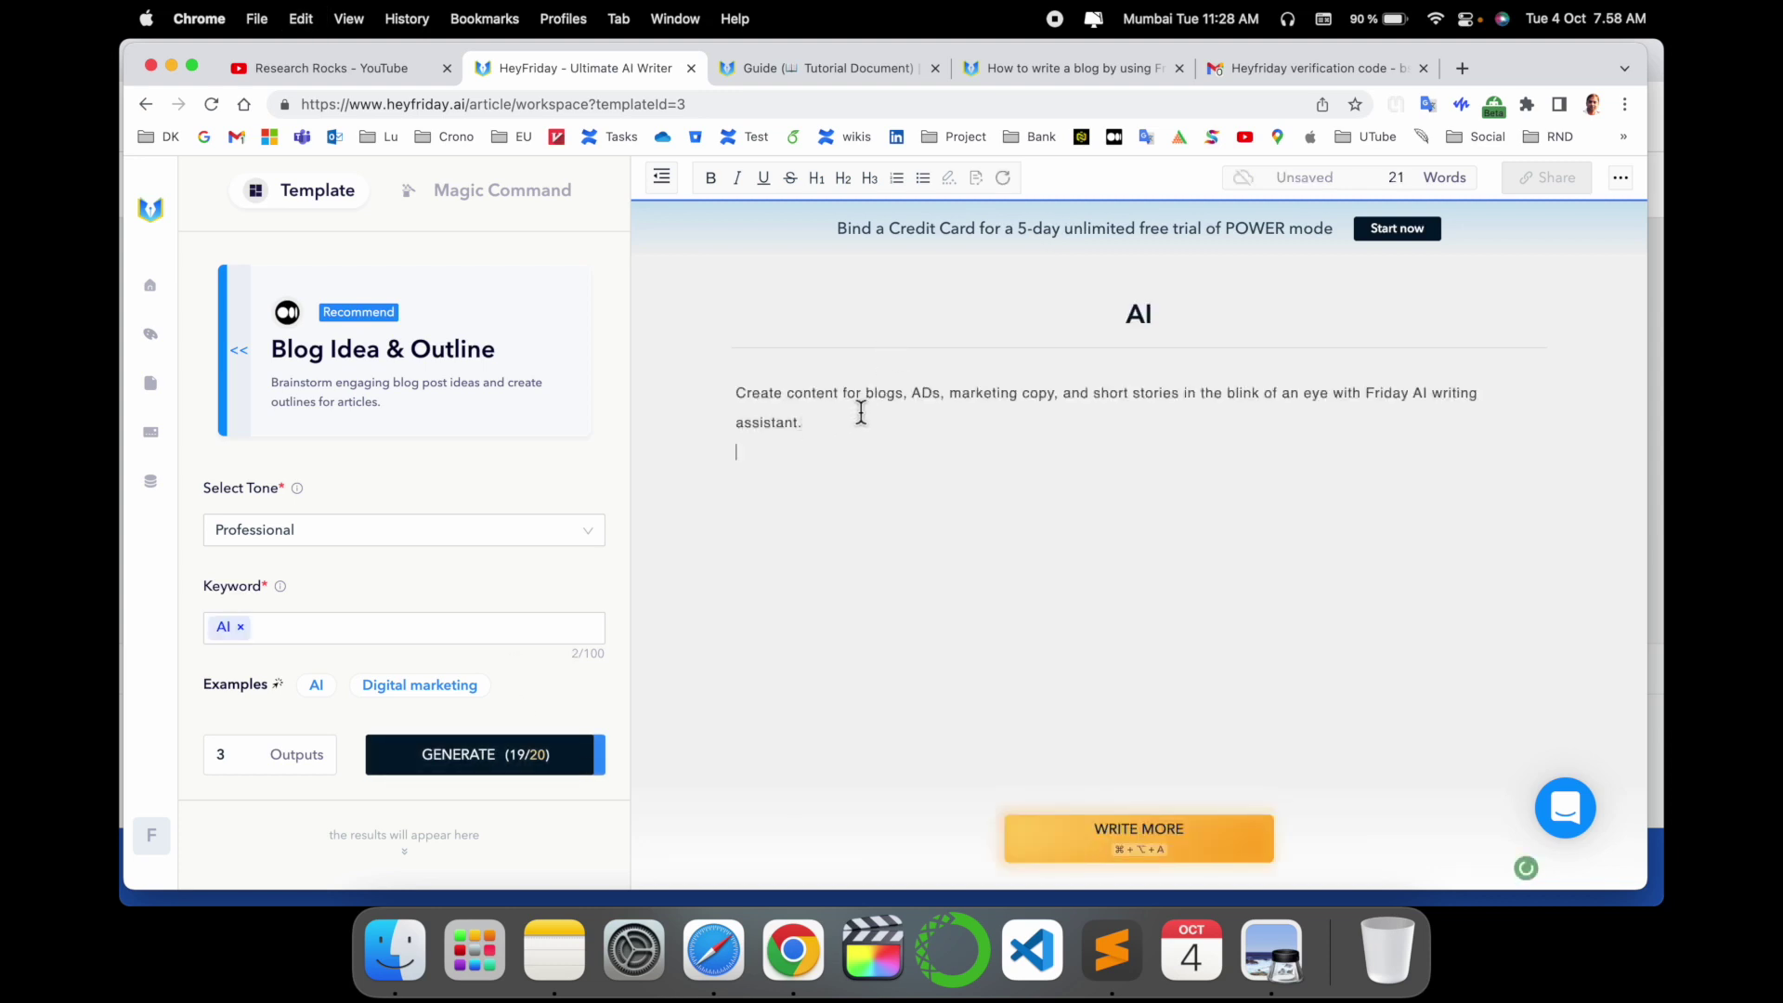
Step: Extend the intro paragraph with Write More, then select both paragraphs for replacement
{"action": "left_click_drag", "start_coordinate": [813, 438], "coordinate": [730, 404]}
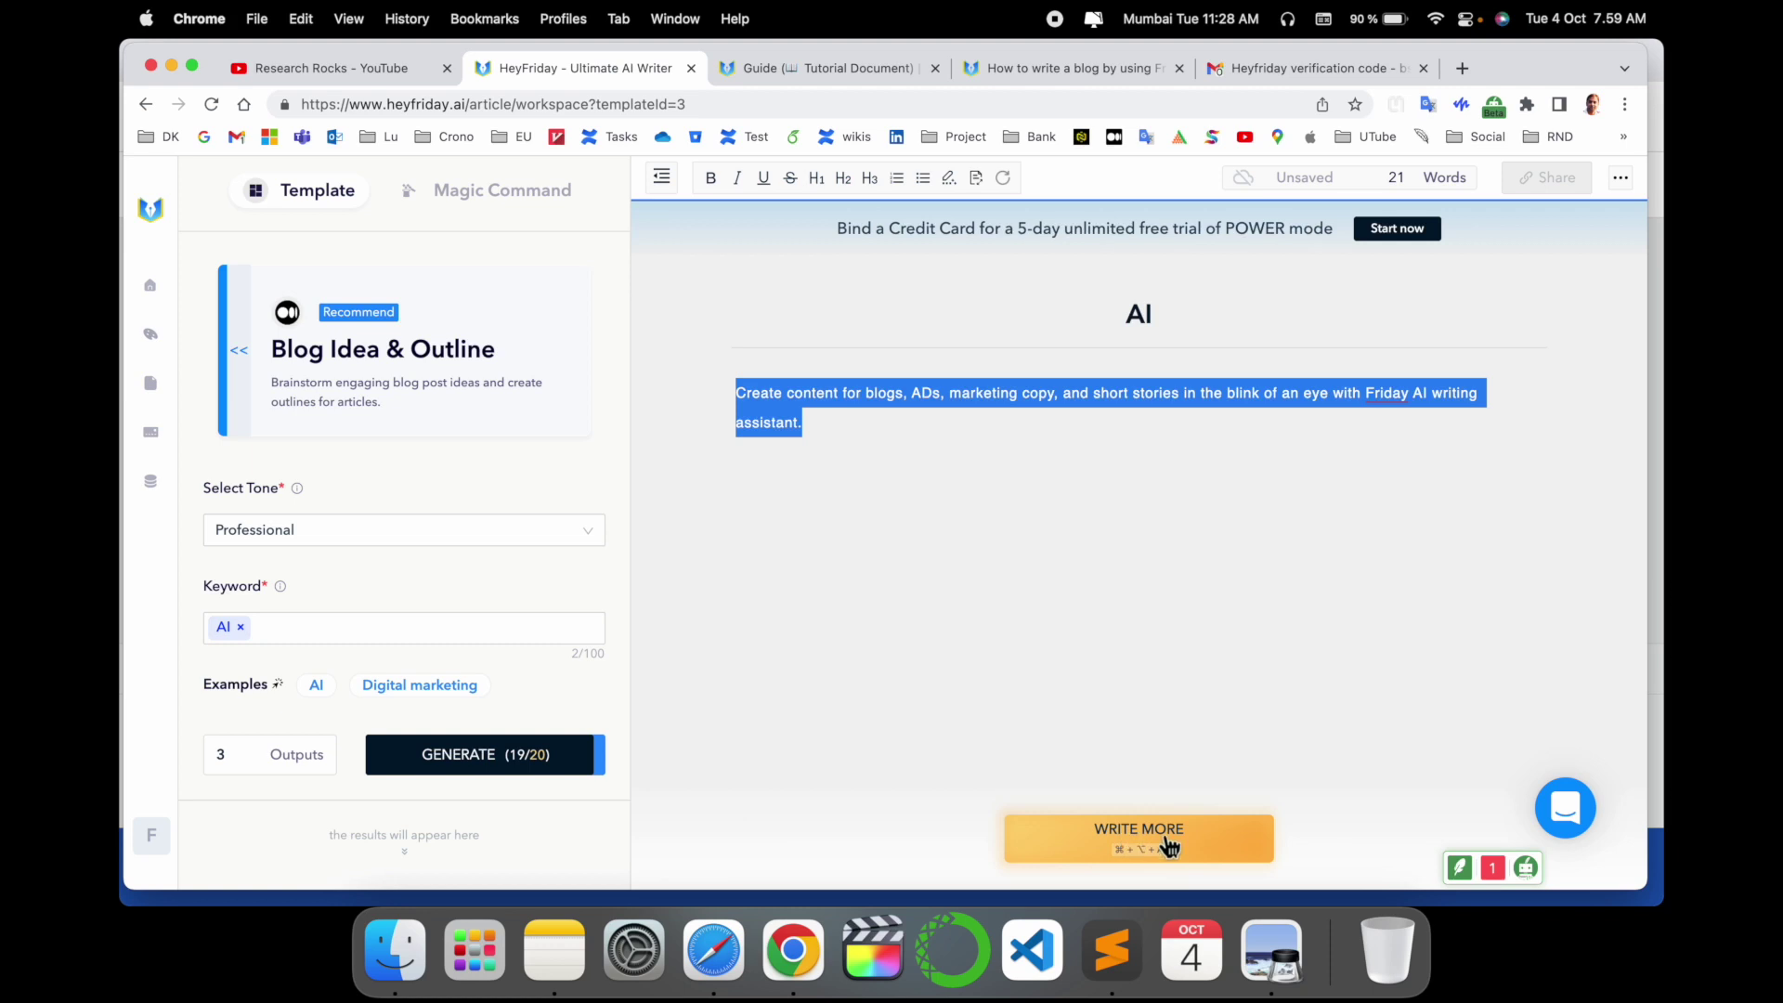
{"action": "left_click", "coordinate": [1168, 846]}
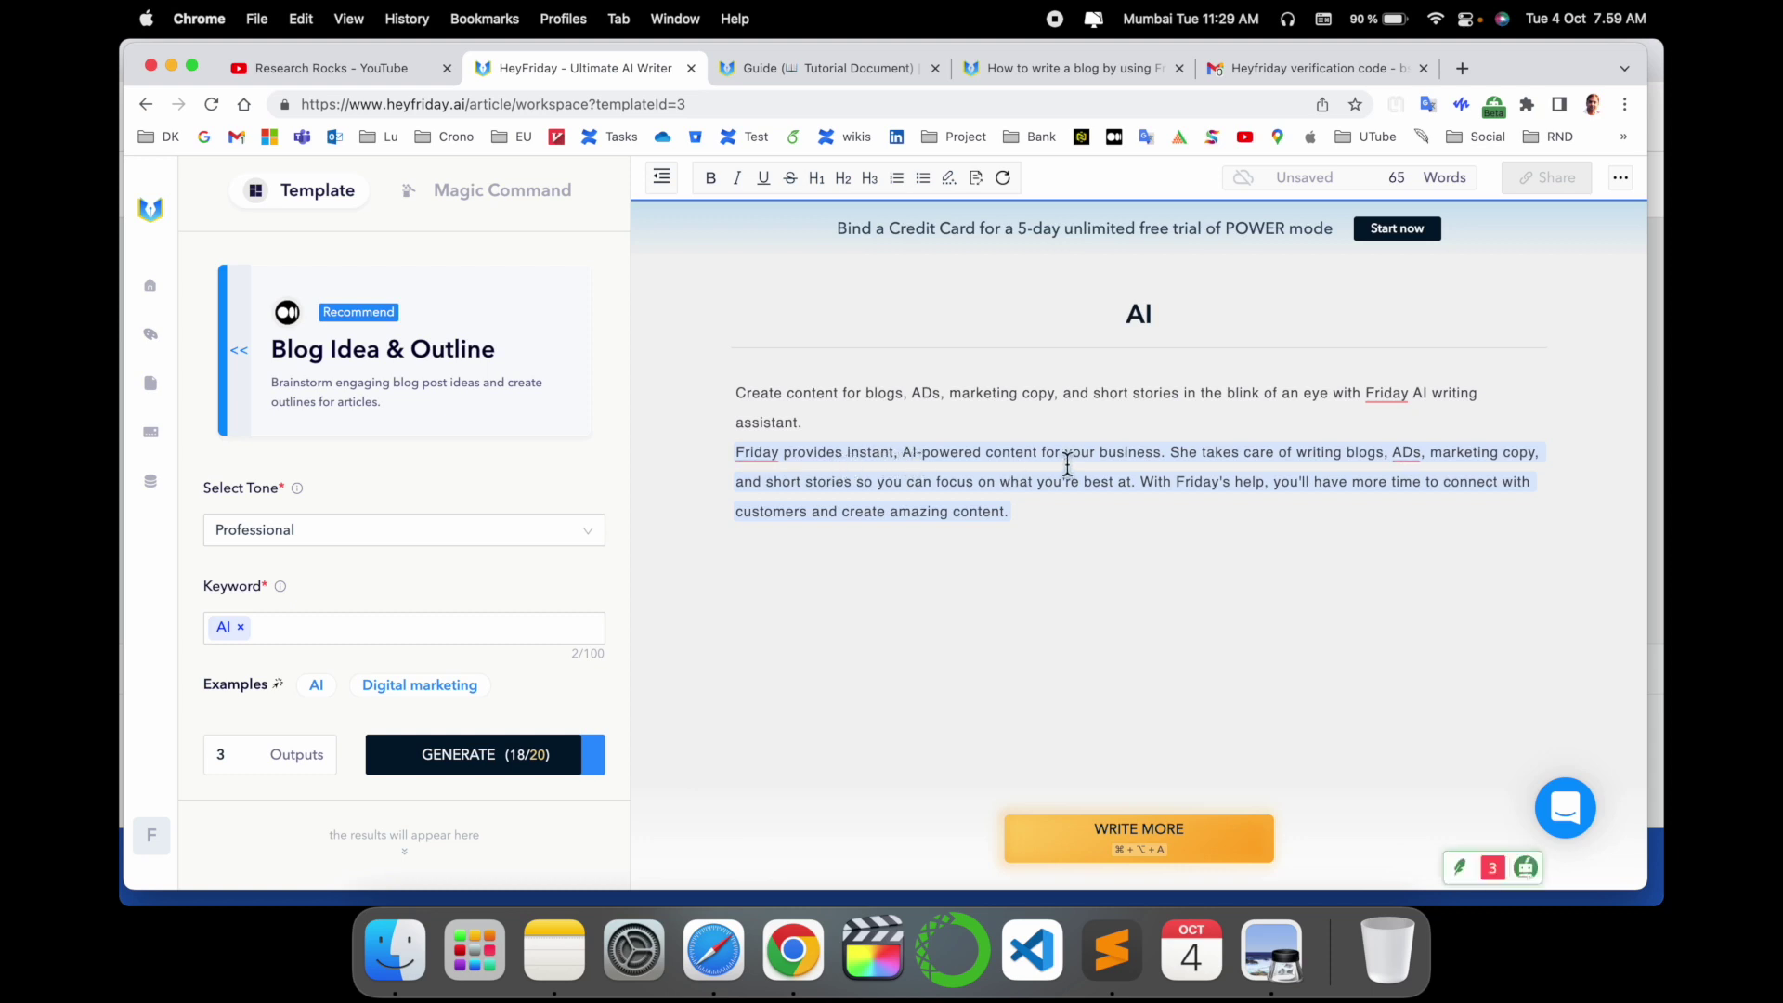
{"action": "left_click_drag", "start_coordinate": [804, 424], "coordinate": [728, 390]}
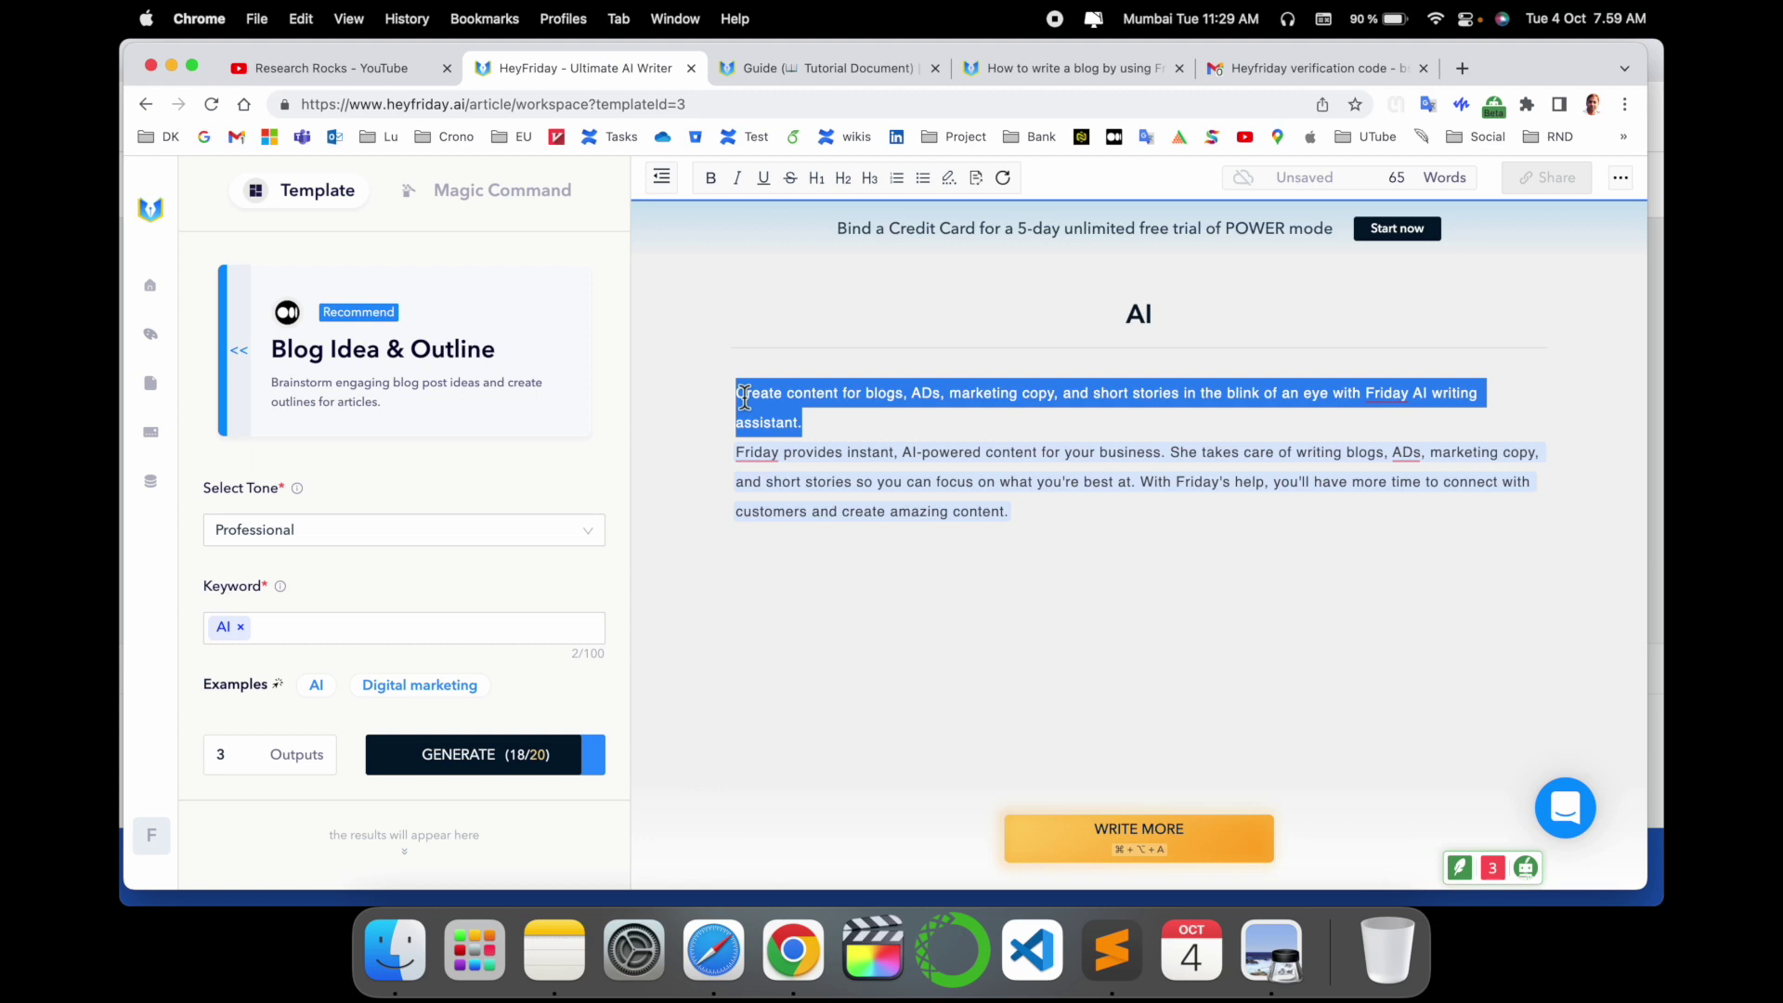
{"action": "left_click_drag", "start_coordinate": [1039, 521], "coordinate": [744, 464]}
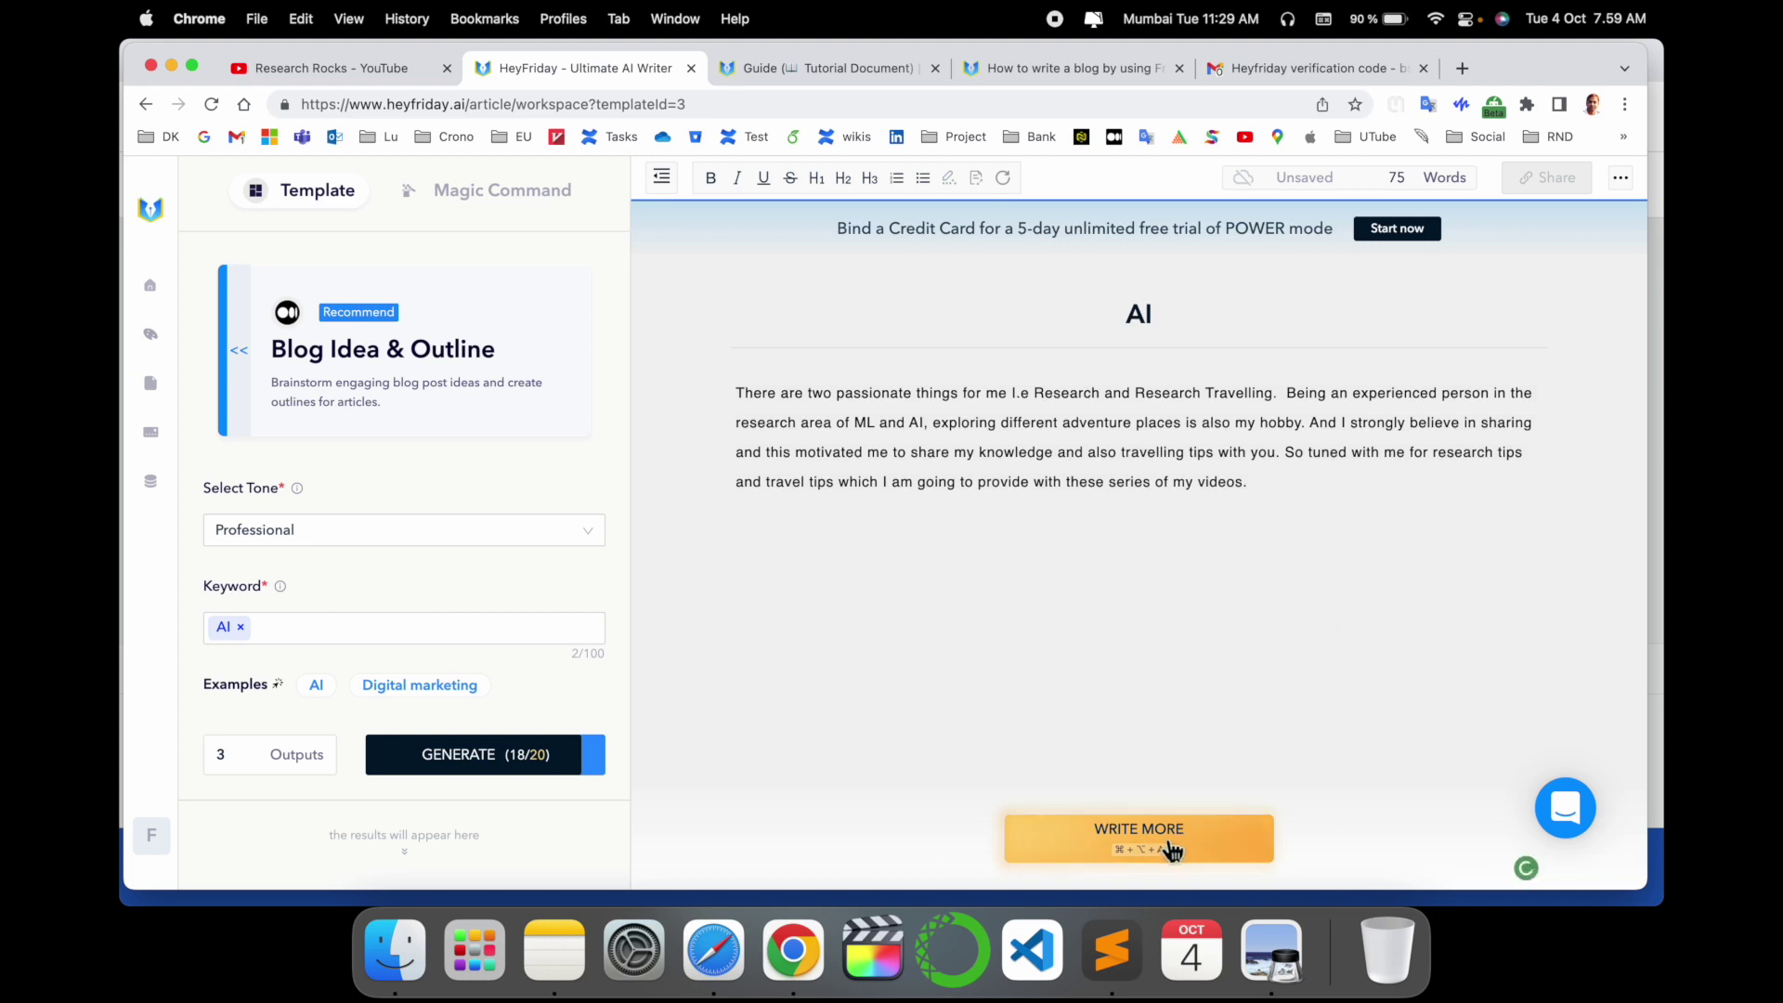
Step: Use Write More to add closing lines asking readers to comment and subscribe
{"action": "left_click", "coordinate": [1163, 838]}
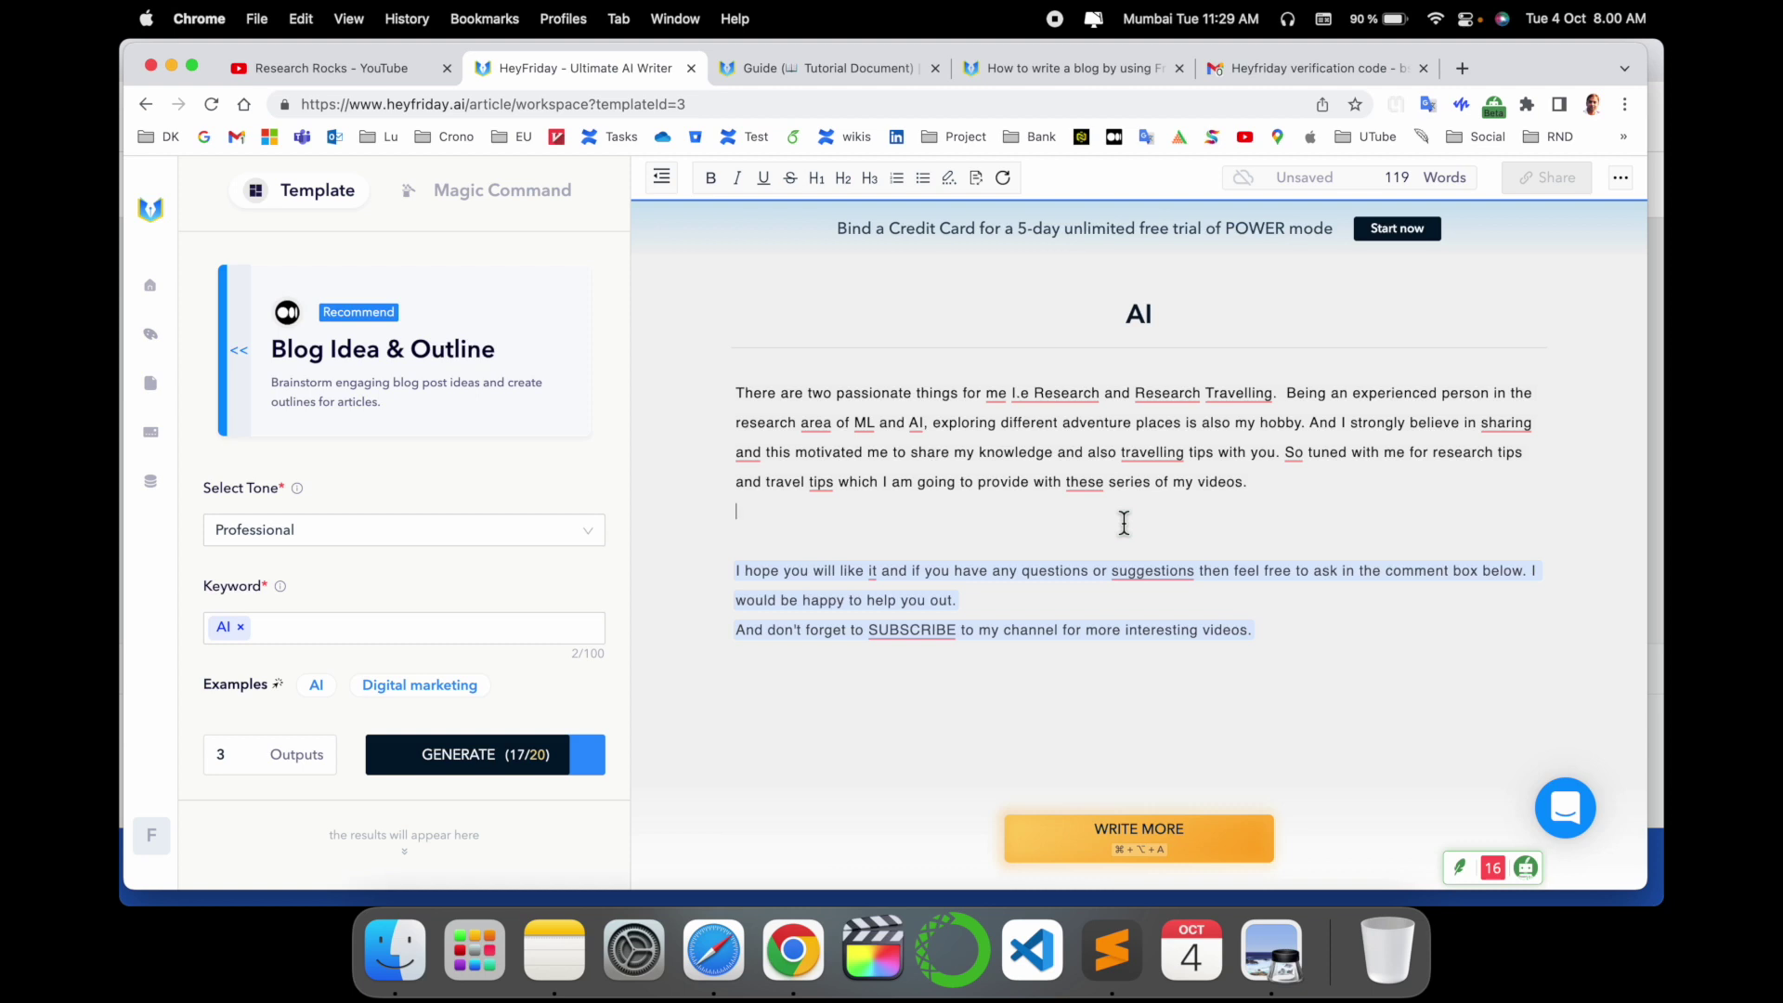
Step: Try the Blog Intro paragraph template with Write More, then go back to the template list
{"action": "left_click", "coordinate": [232, 344]}
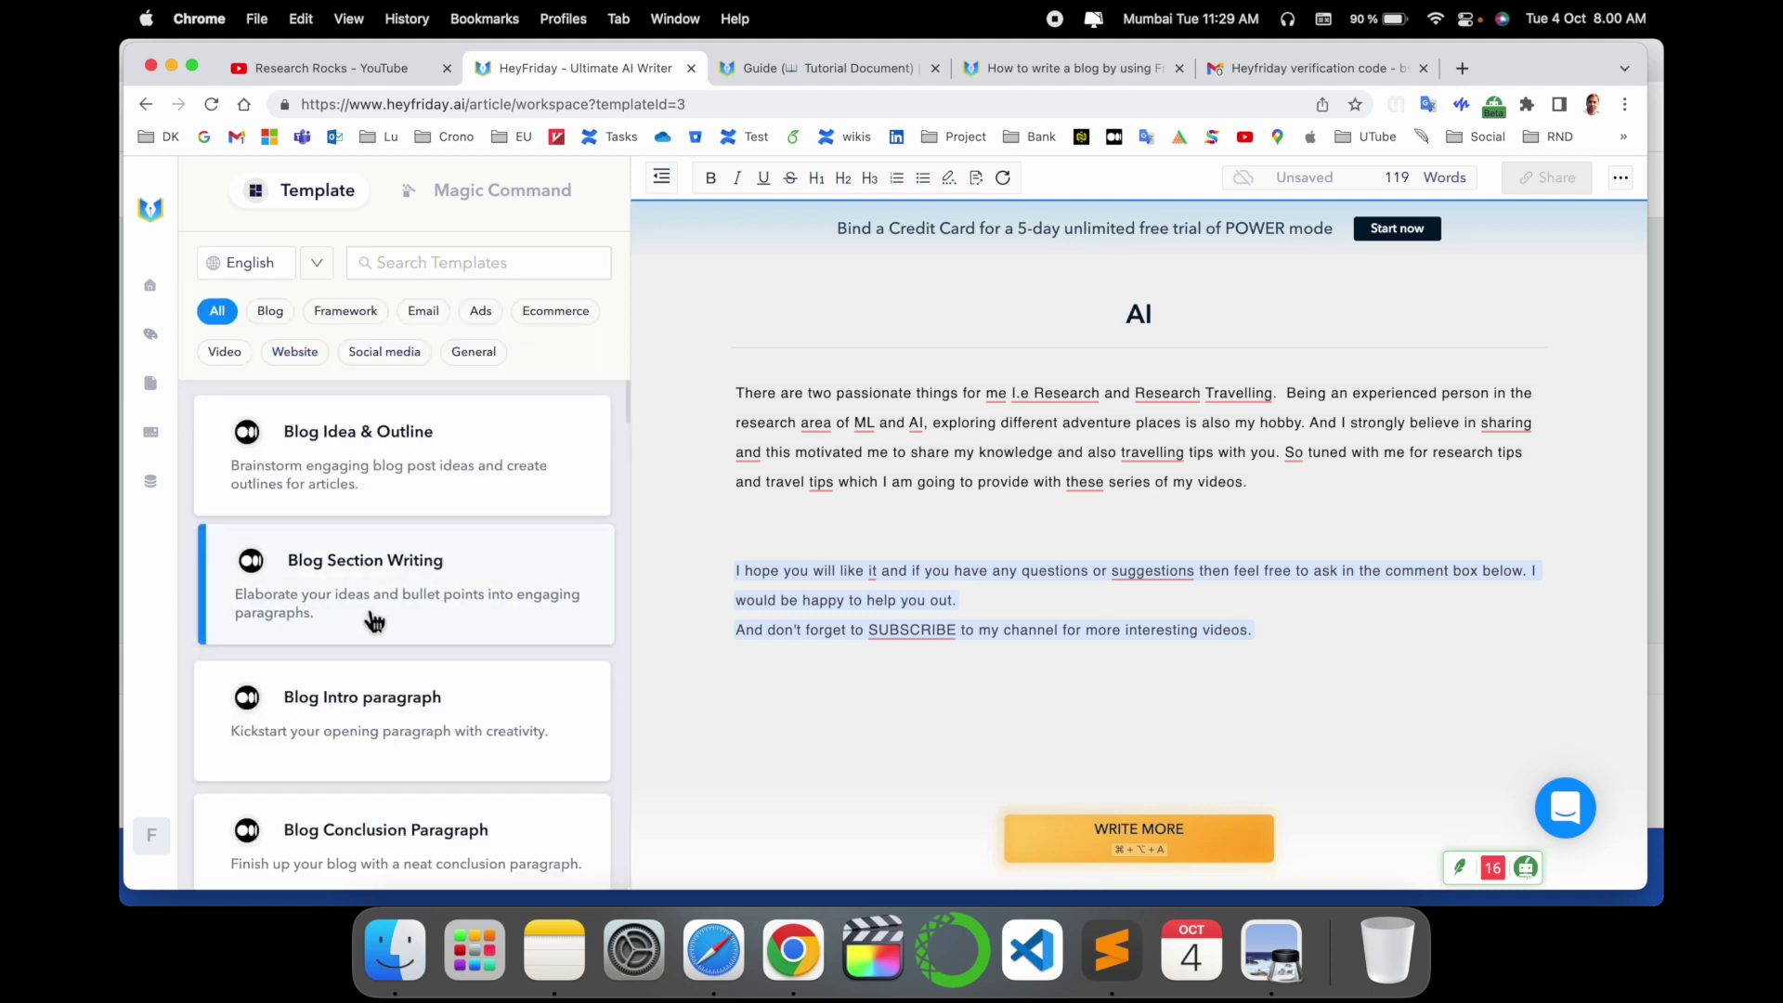
{"action": "scroll", "coordinate": [390, 604], "scroll_direction": "down", "scroll_amount": 5}
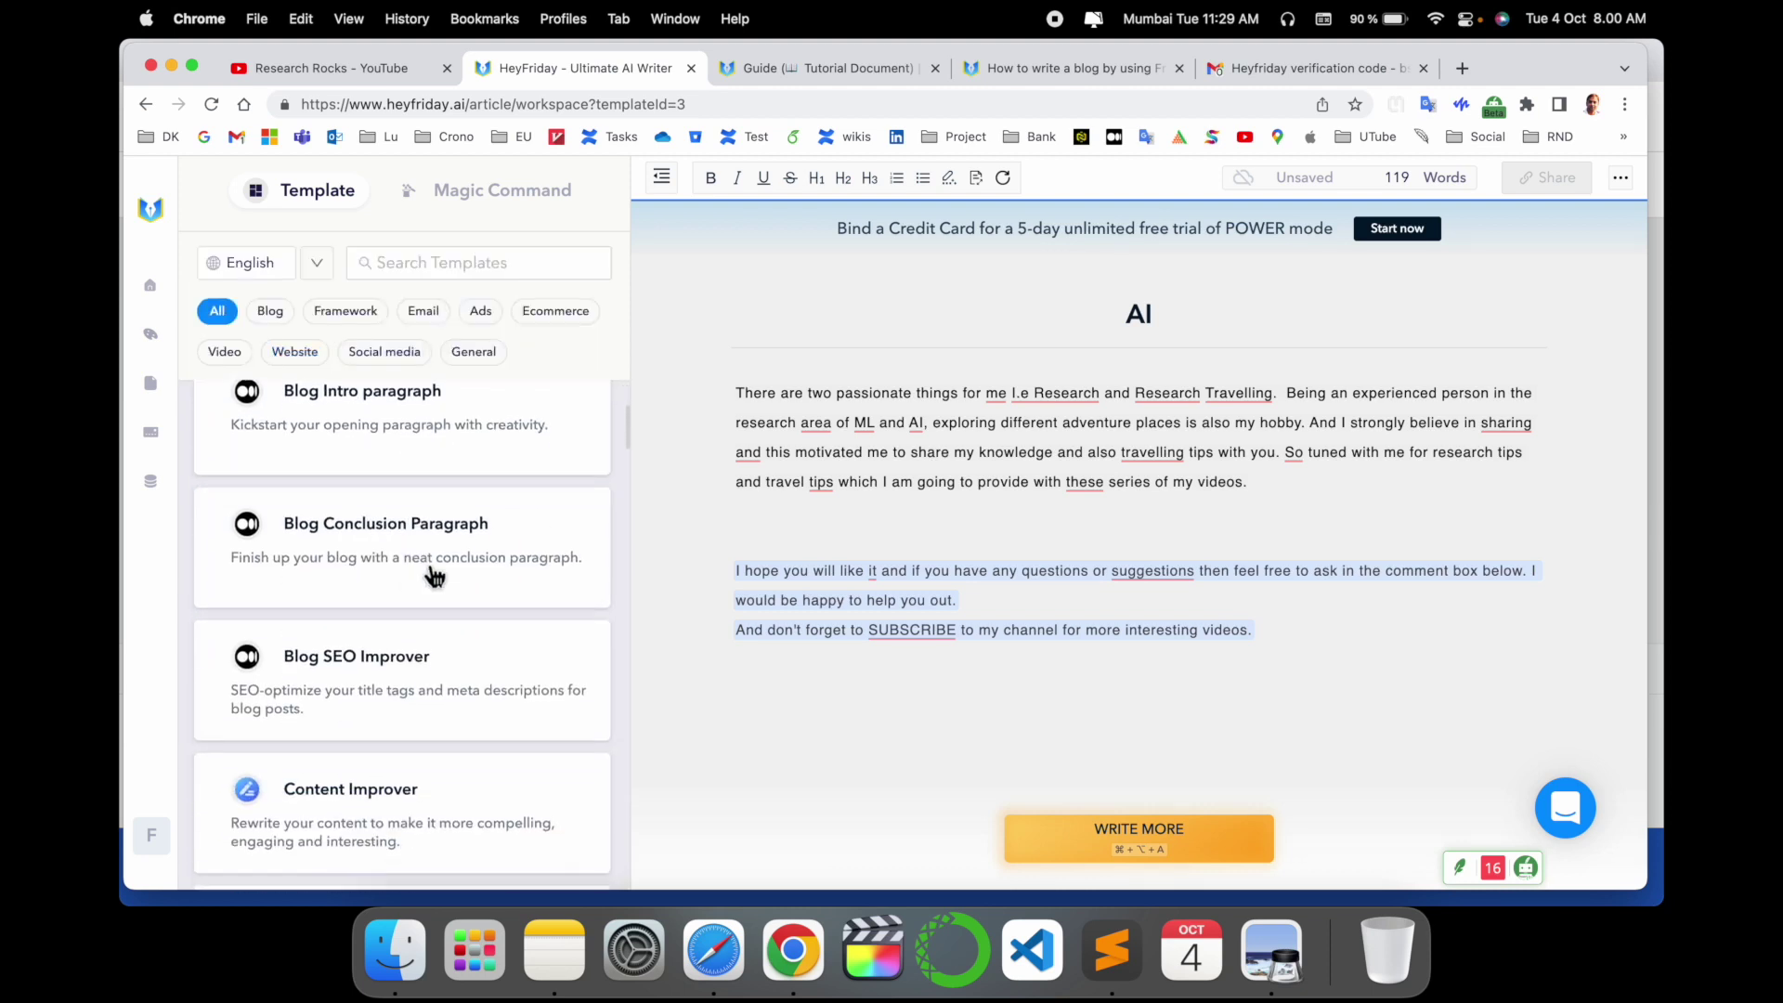
{"action": "left_click", "coordinate": [398, 410]}
{"action": "left_click", "coordinate": [1120, 841]}
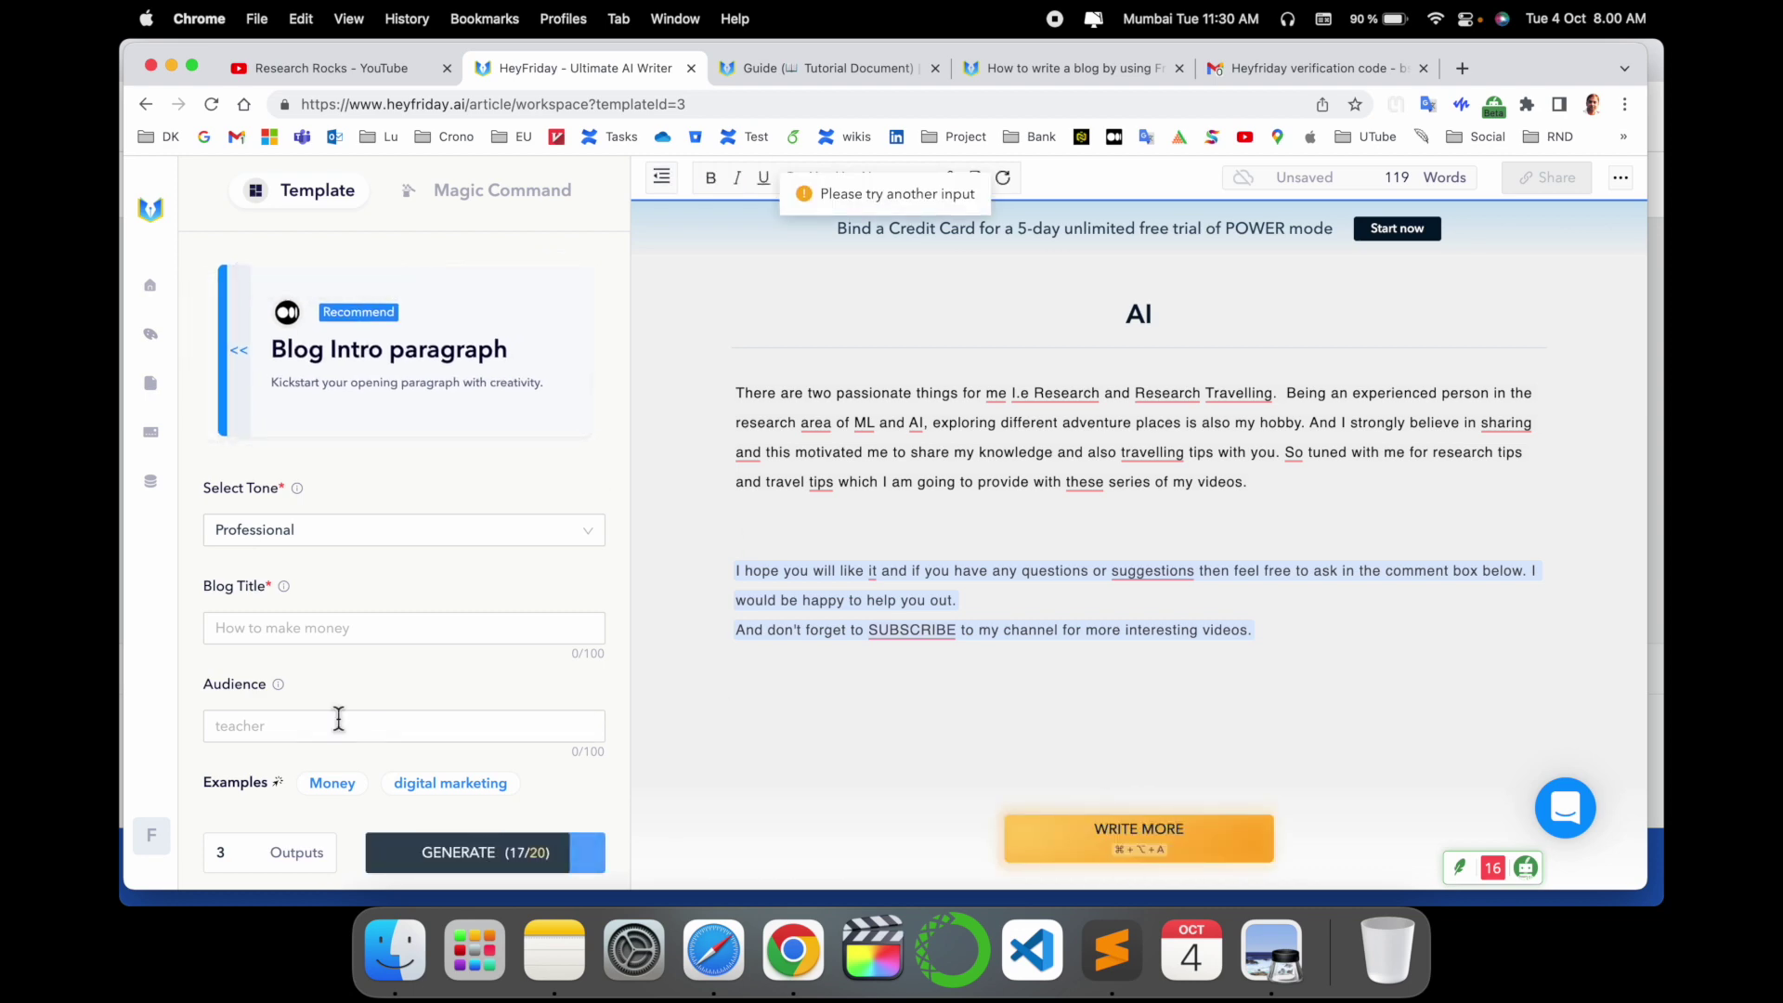
{"action": "left_click", "coordinate": [334, 385]}
Step: Browse the Framework, Email, Ads, Ecommerce, Video, Website and Social media categories, then return to the dashboard
{"action": "scroll", "coordinate": [411, 655], "scroll_direction": "down", "scroll_amount": 15}
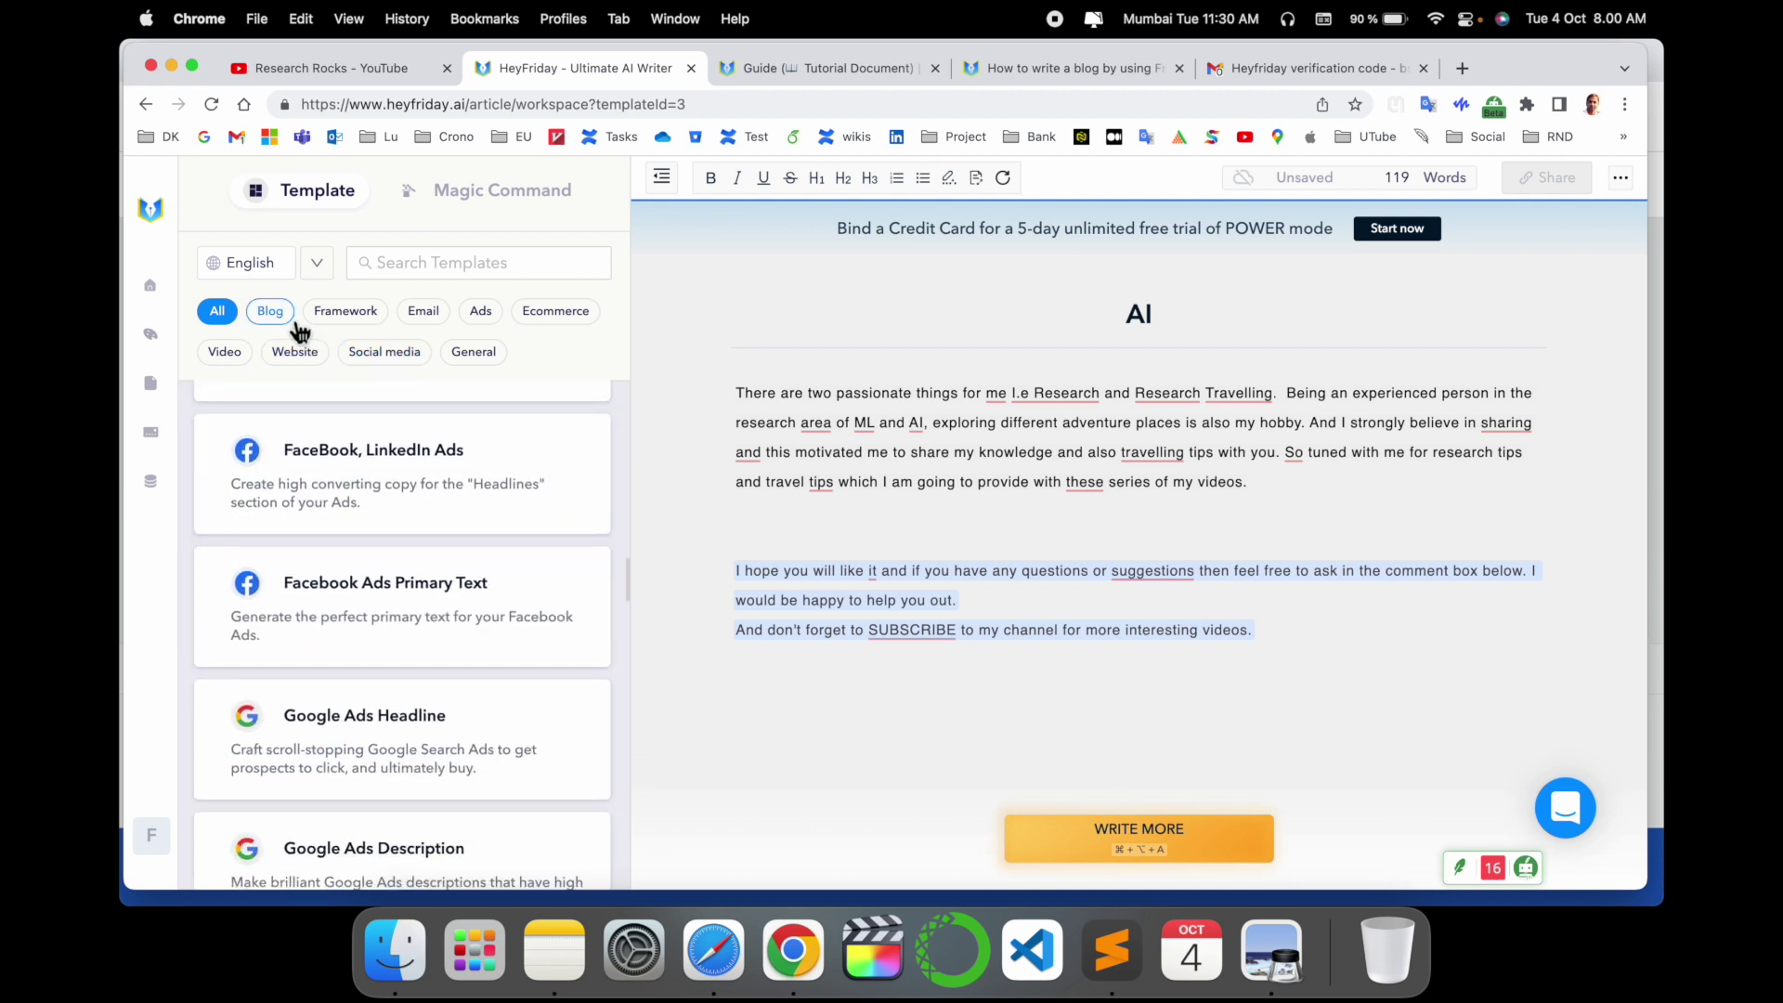
{"action": "left_click", "coordinate": [361, 316]}
{"action": "left_click", "coordinate": [435, 316]}
{"action": "left_click", "coordinate": [481, 314]}
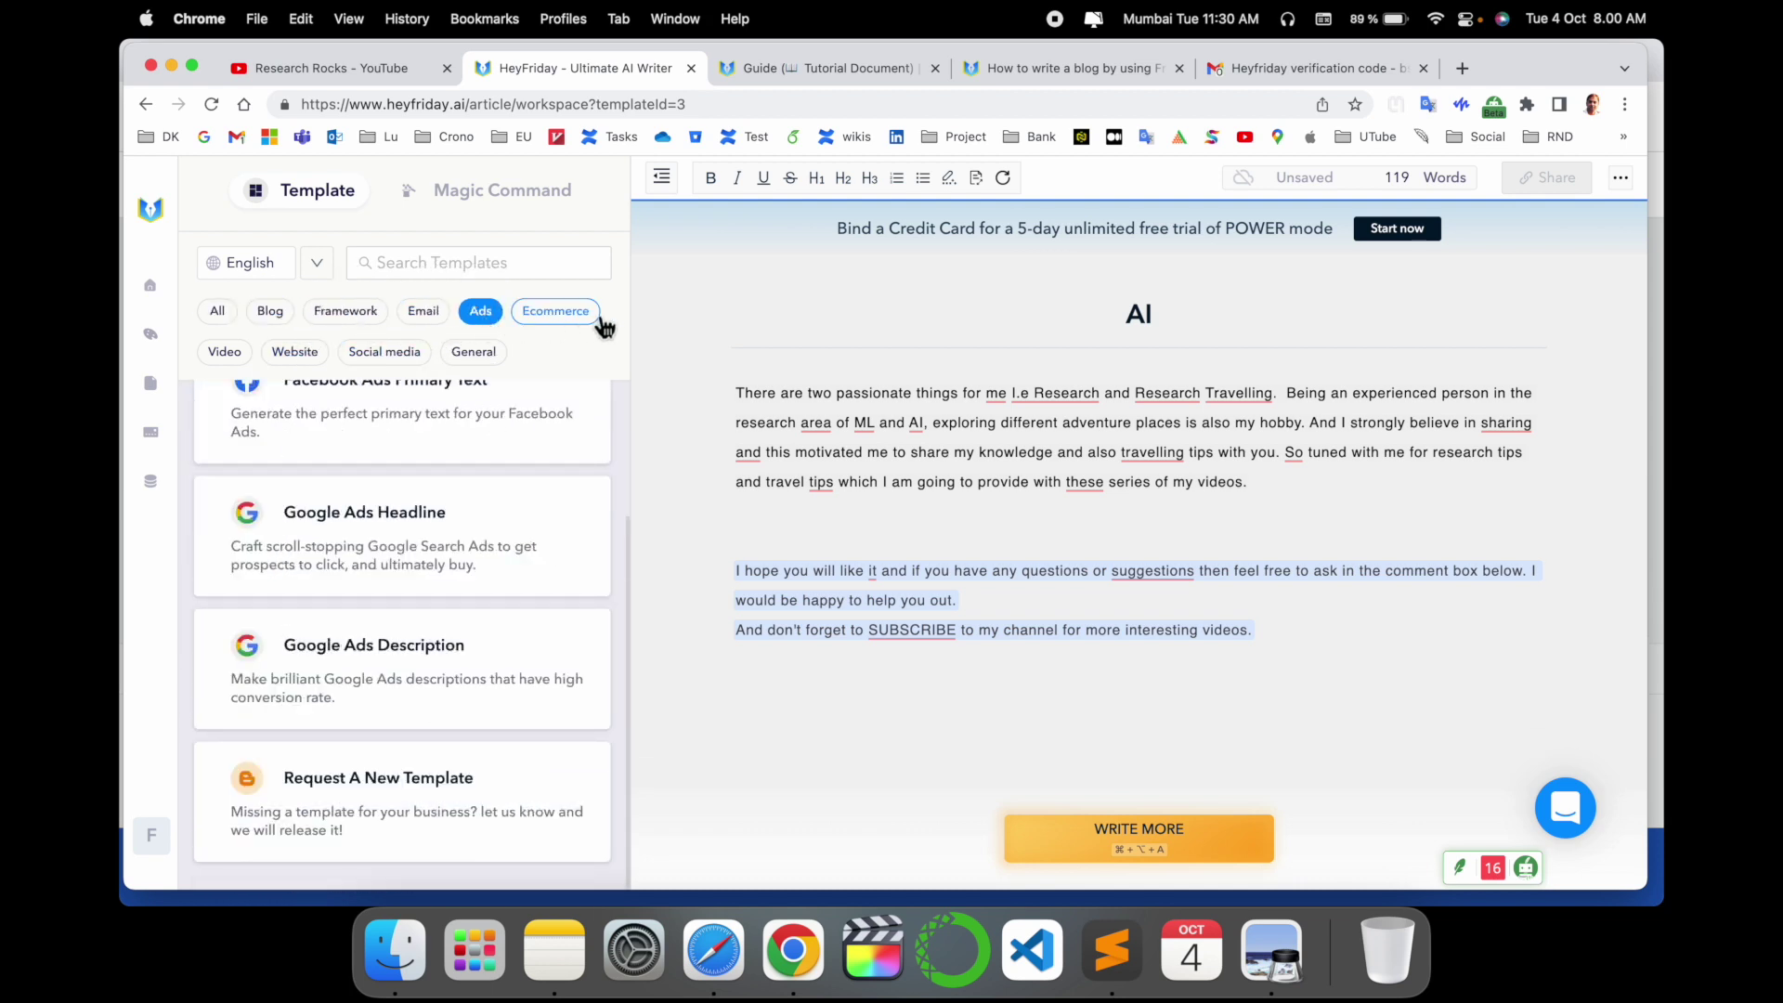
{"action": "left_click", "coordinate": [561, 318]}
{"action": "left_click", "coordinate": [242, 357]}
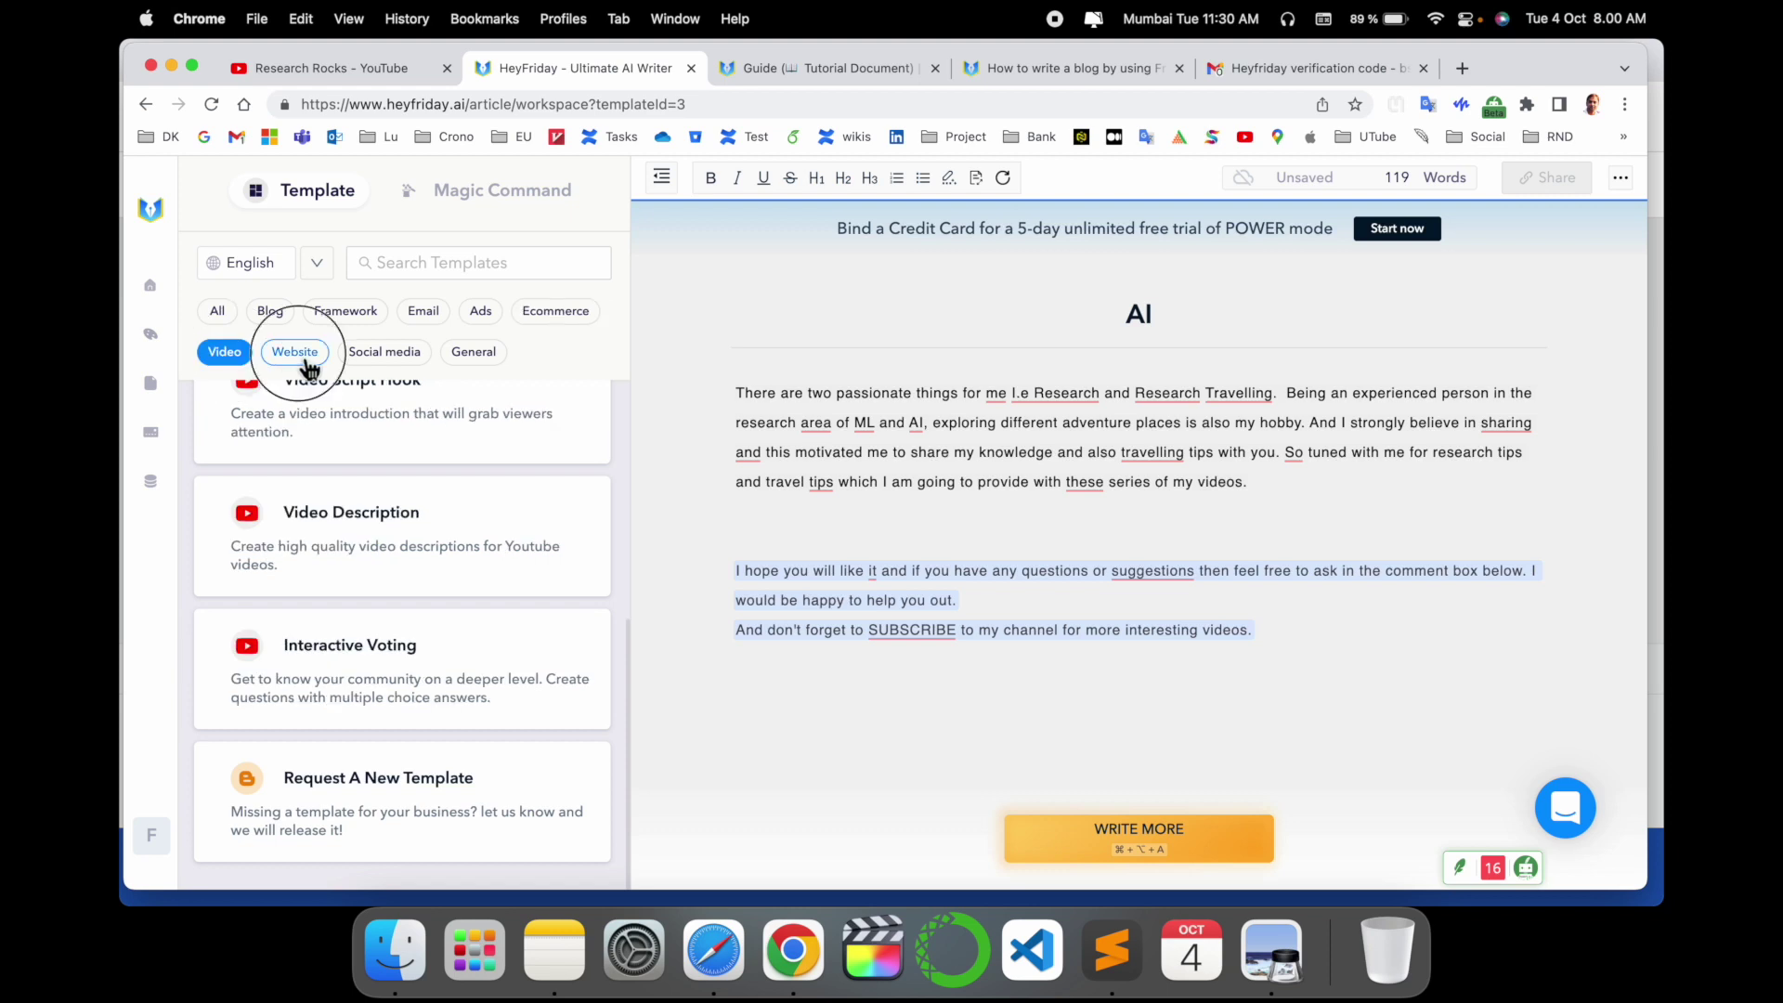
{"action": "left_click", "coordinate": [294, 352]}
{"action": "left_click", "coordinate": [383, 352]}
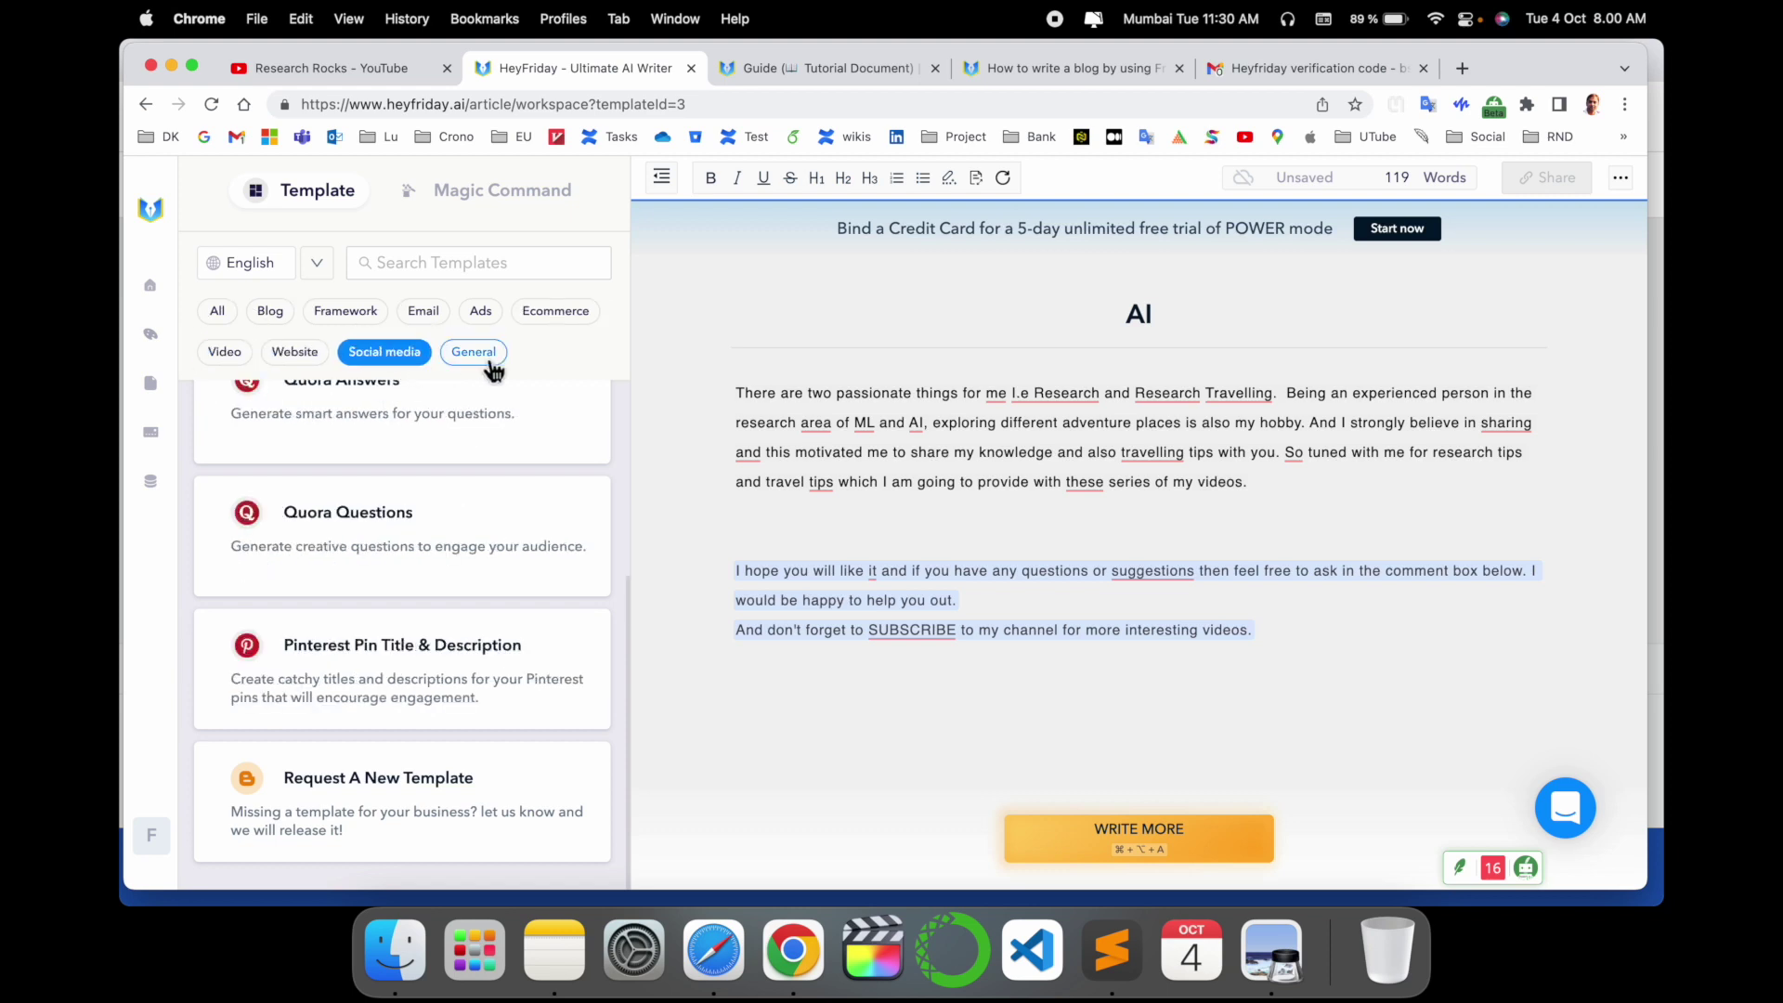
{"action": "left_click", "coordinate": [209, 353]}
{"action": "scroll", "coordinate": [415, 541], "scroll_direction": "up", "scroll_amount": 2}
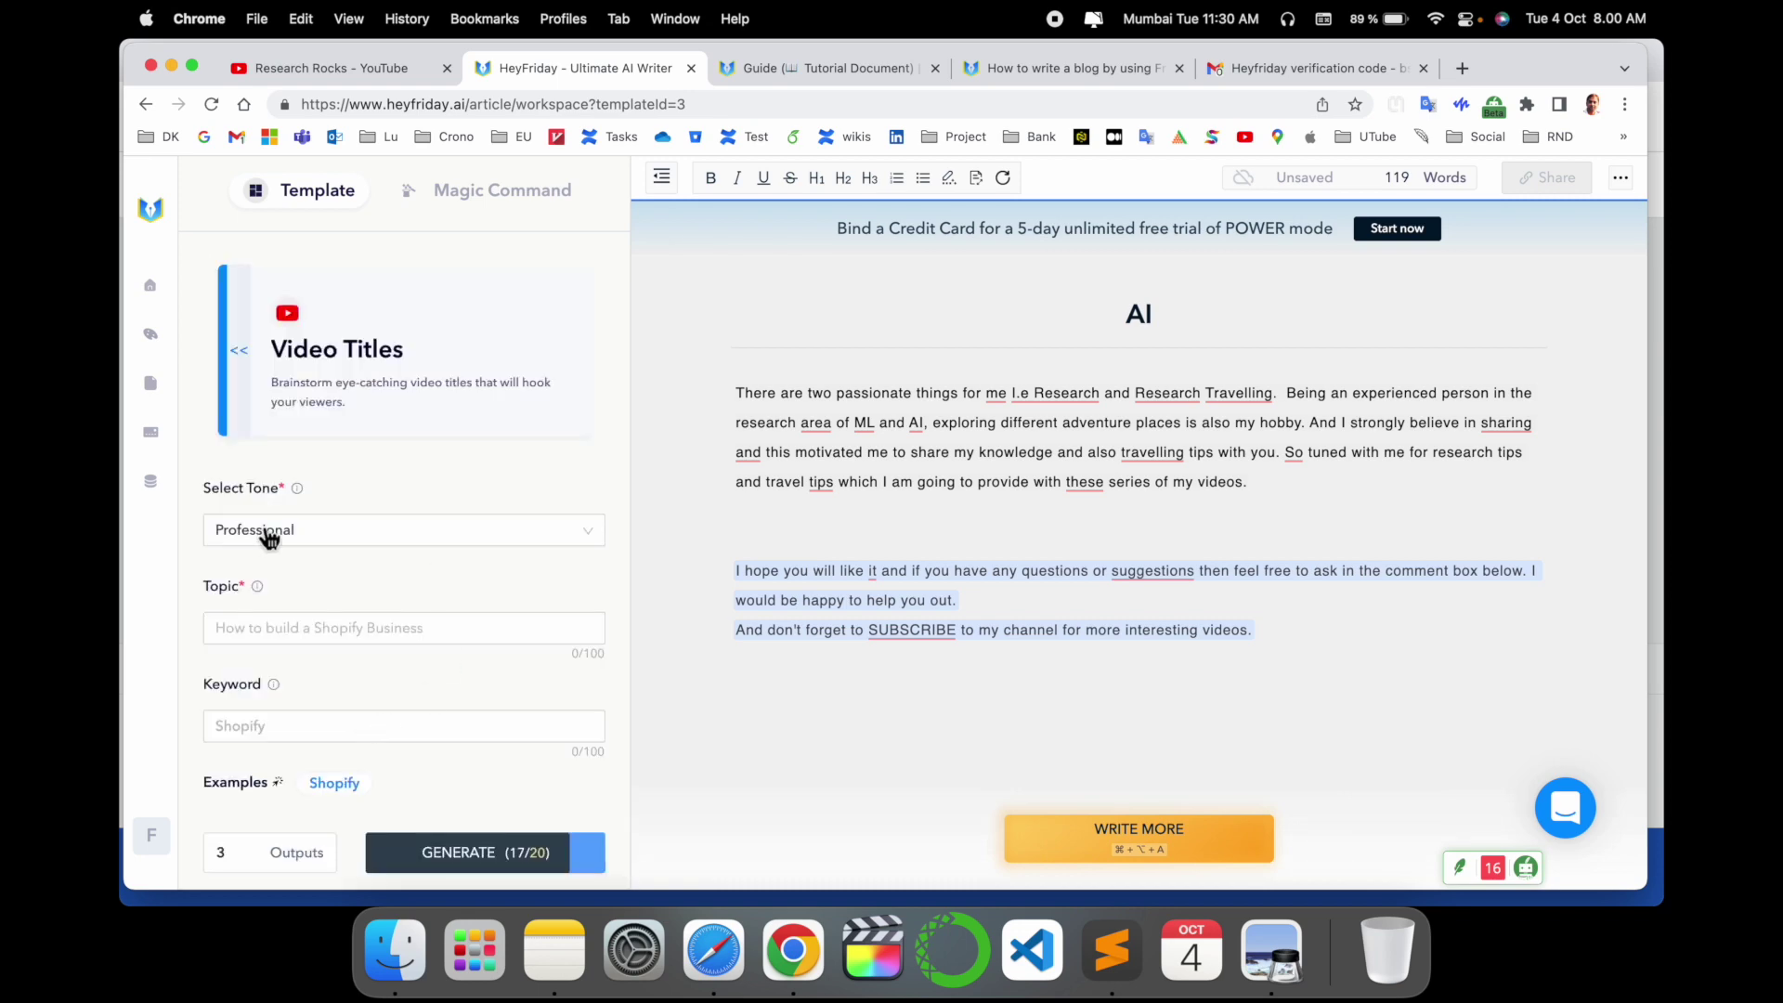
{"action": "key", "text": "super+a"}
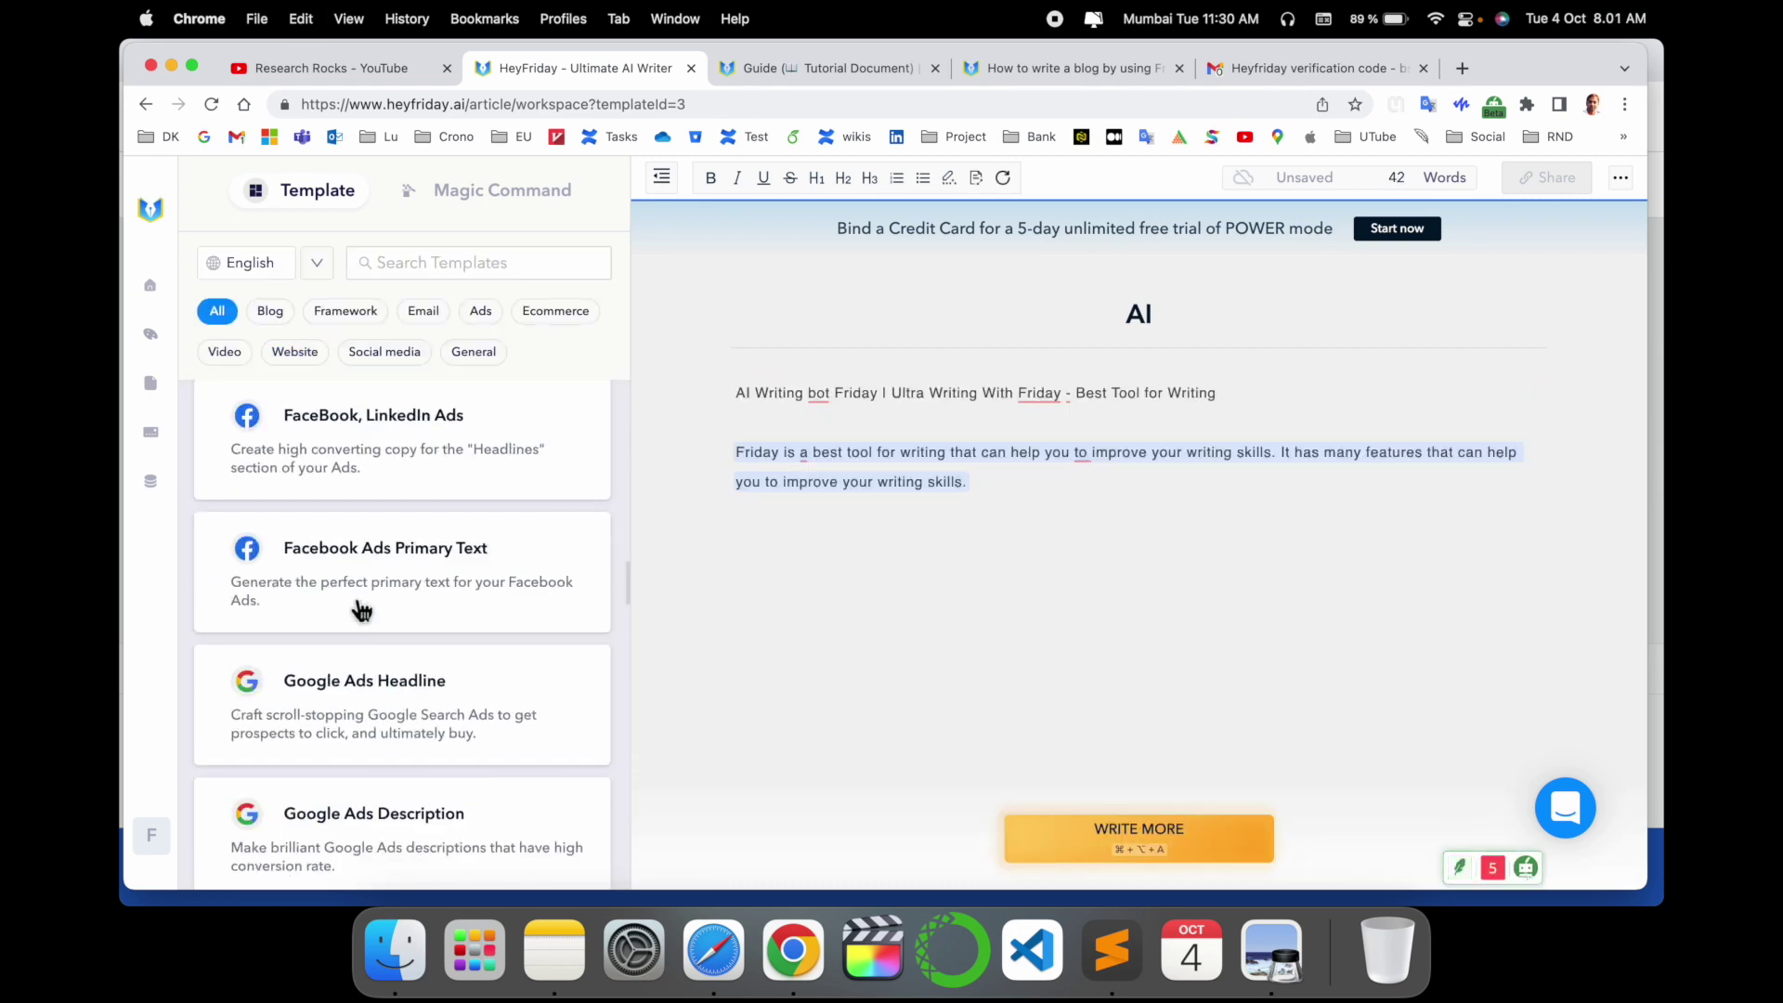
{"action": "left_click", "coordinate": [151, 288]}
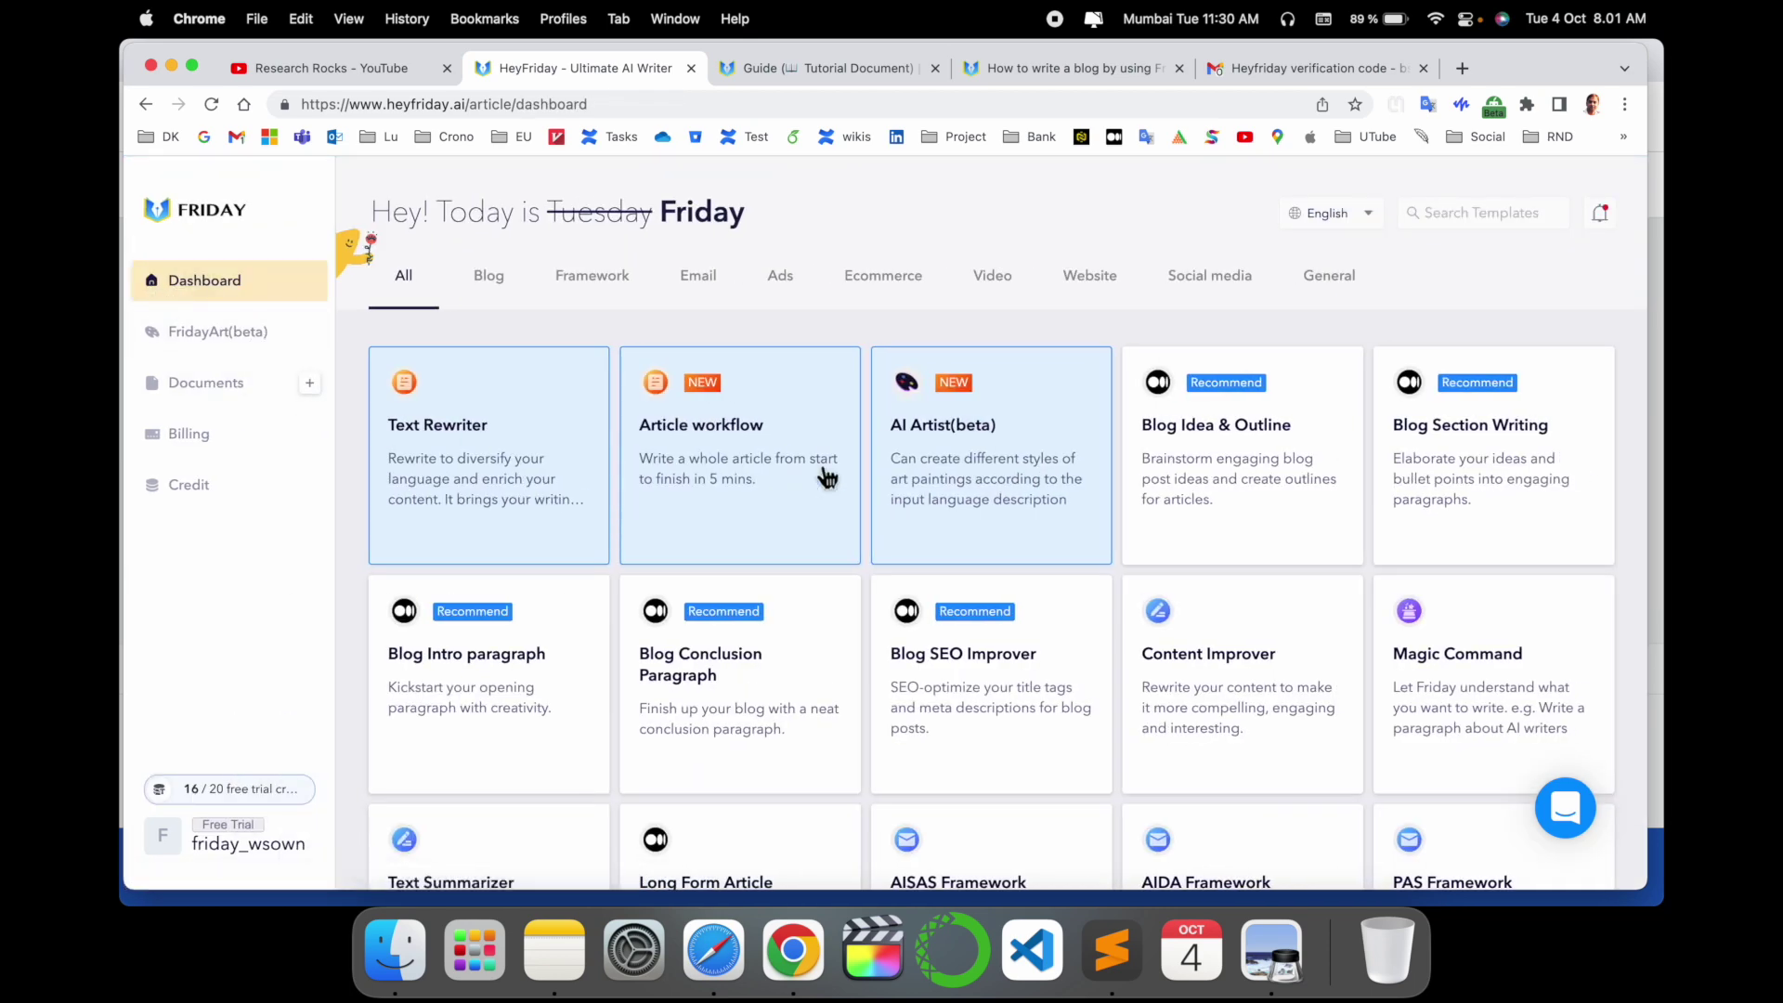
Step: Scroll down the template dashboard to browse templates like Text Summarizer, Long Form Article and Cold Emails
{"action": "scroll", "coordinate": [949, 490], "scroll_direction": "down", "scroll_amount": 5}
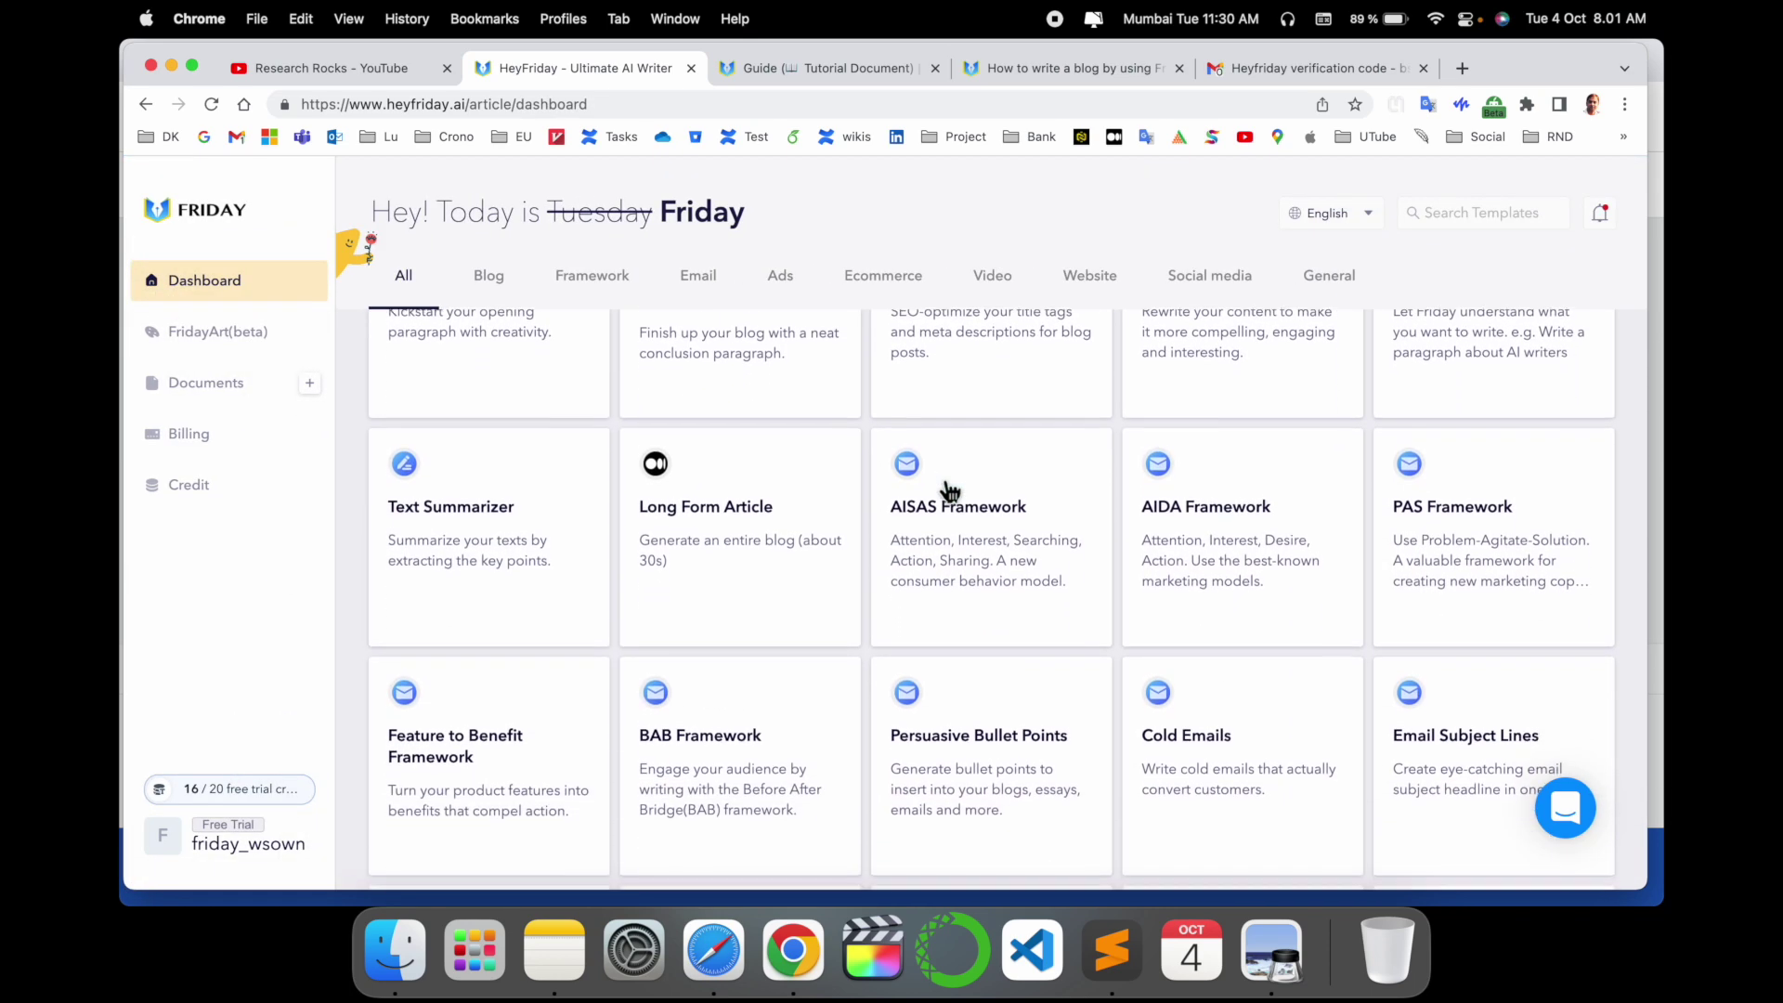